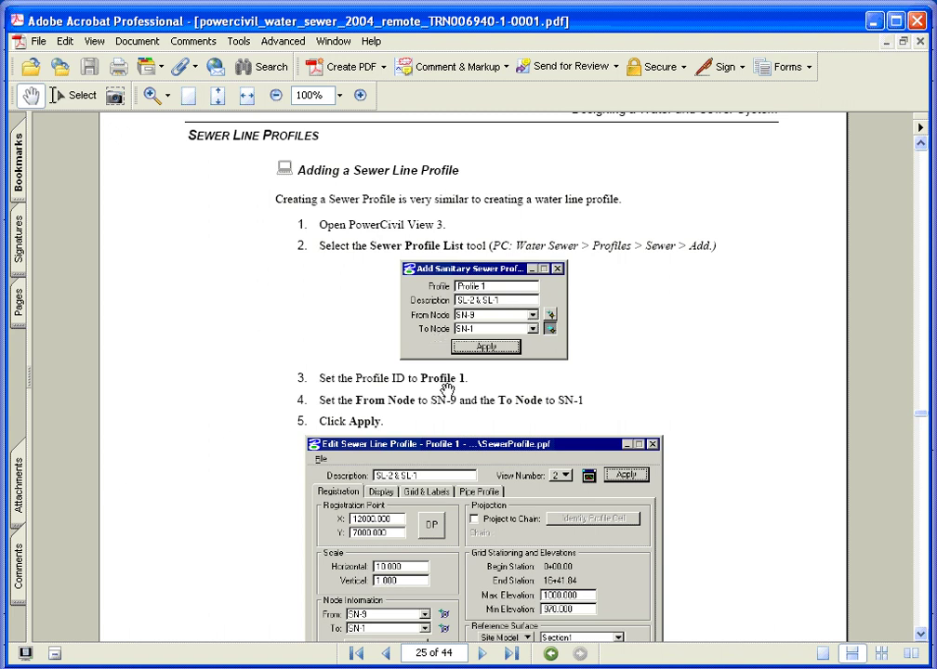
Step: Scroll the guide to steps 6–7 of Adding a Sewer Line Profile and switch to PowerCivil
{"action": "scroll", "coordinate": [459, 392], "scroll_direction": "down", "scroll_amount": 3}
{"action": "scroll", "coordinate": [459, 392], "scroll_direction": "down", "scroll_amount": 2}
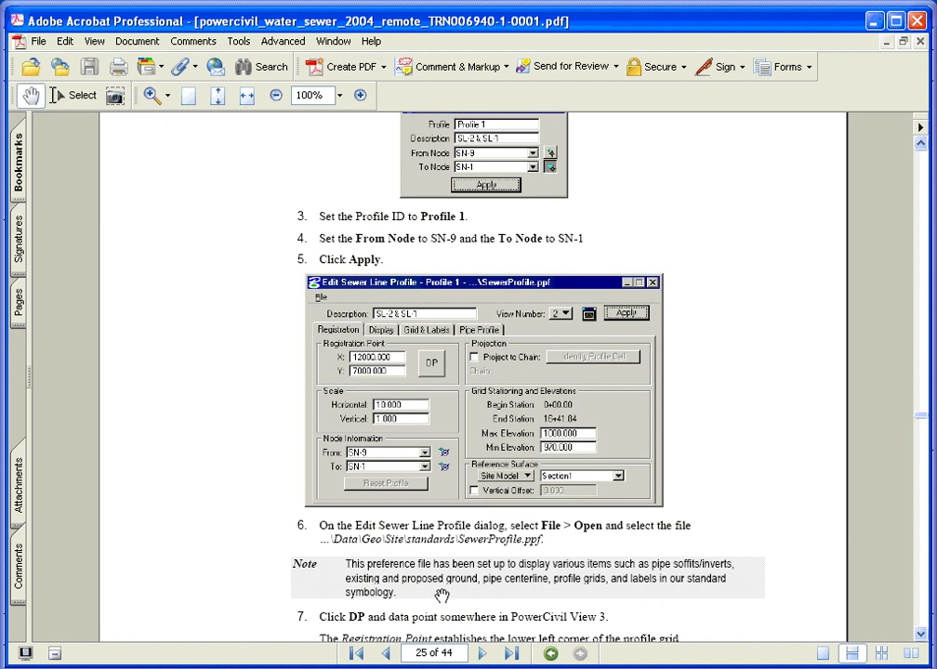
{"action": "left_click_drag", "start_coordinate": [441, 595], "coordinate": [438, 508]}
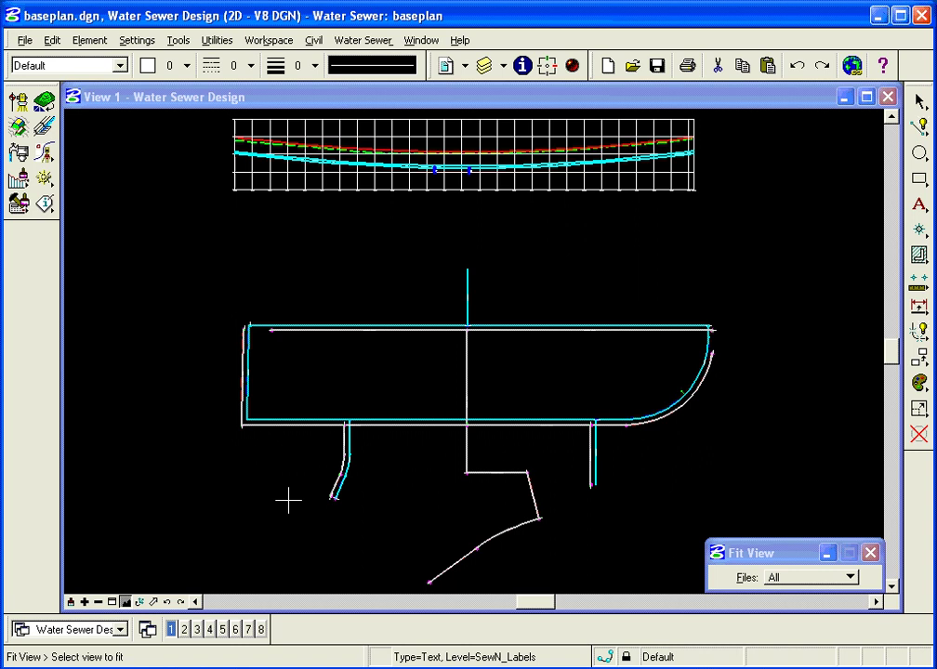
Step: Open View 3 beside View 1, fit View 1 around the sewer layout, and undo a trial zoom in View 3
{"action": "left_click", "coordinate": [197, 630]}
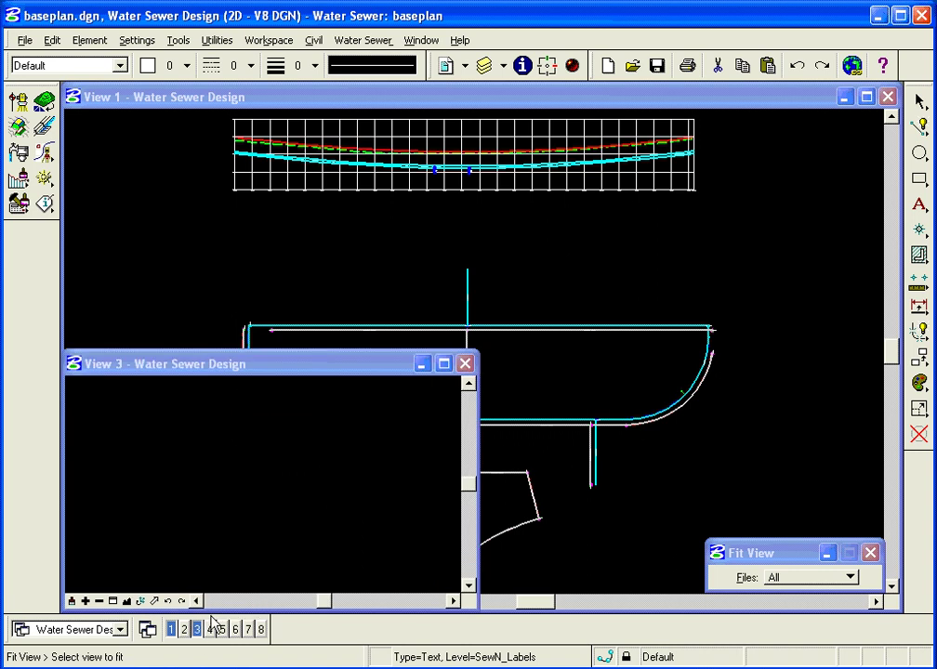
{"action": "left_click", "coordinate": [539, 383]}
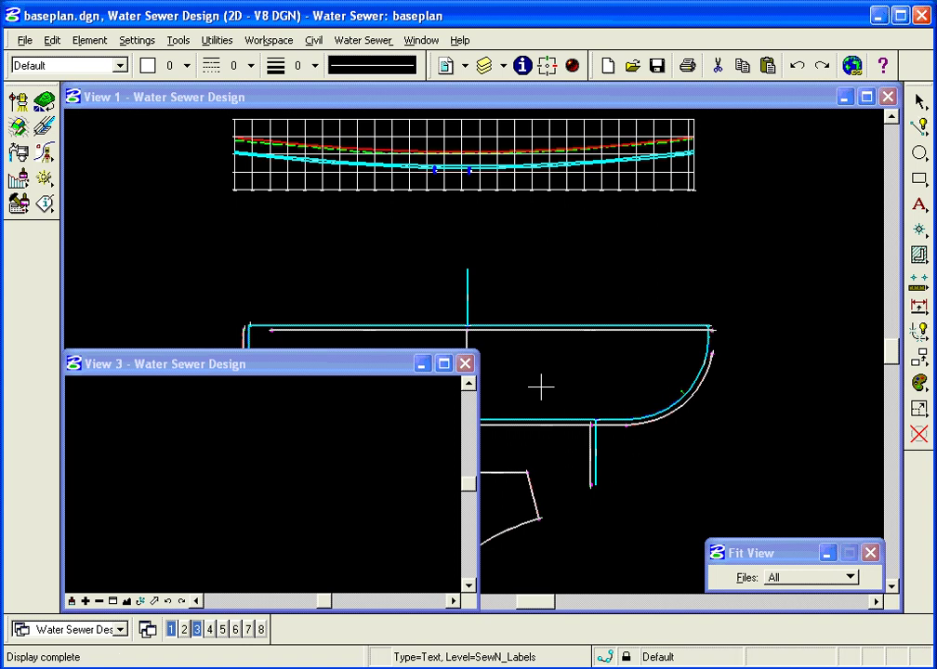
{"action": "left_click", "coordinate": [531, 510]}
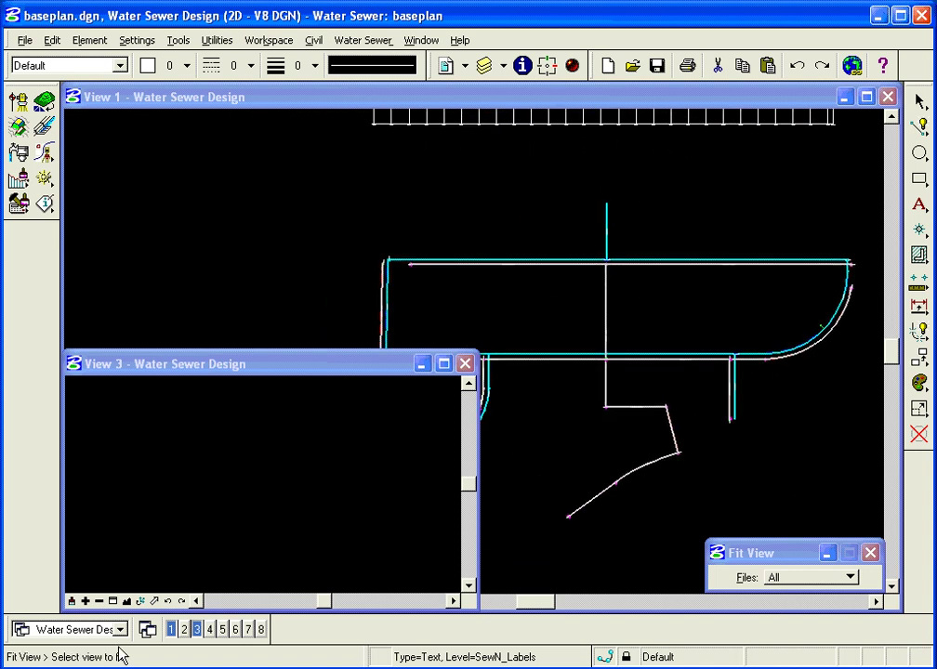
{"action": "left_click", "coordinate": [112, 600]}
{"action": "left_click", "coordinate": [391, 252]}
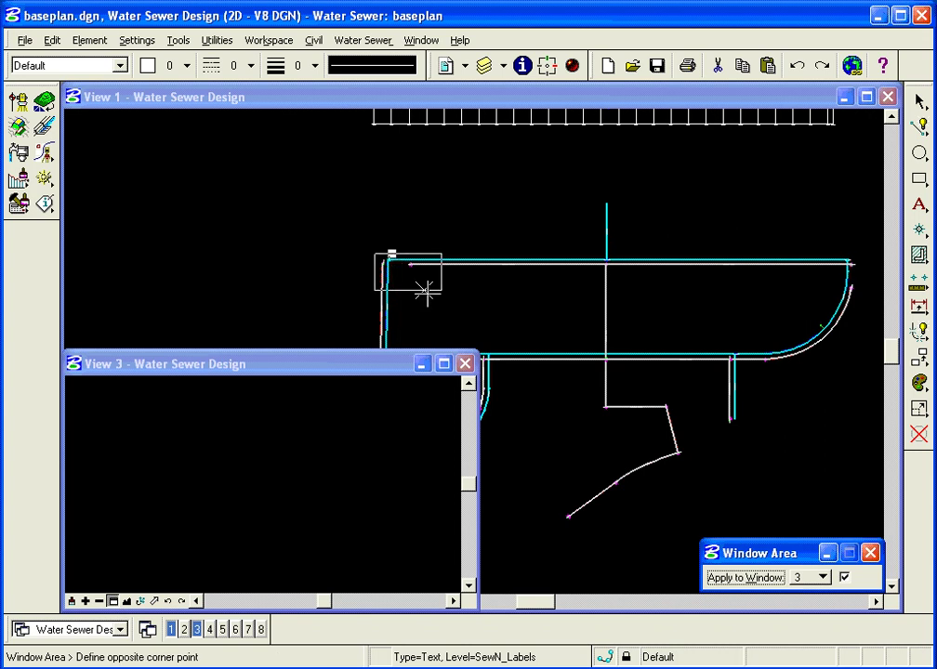
{"action": "left_click", "coordinate": [679, 523]}
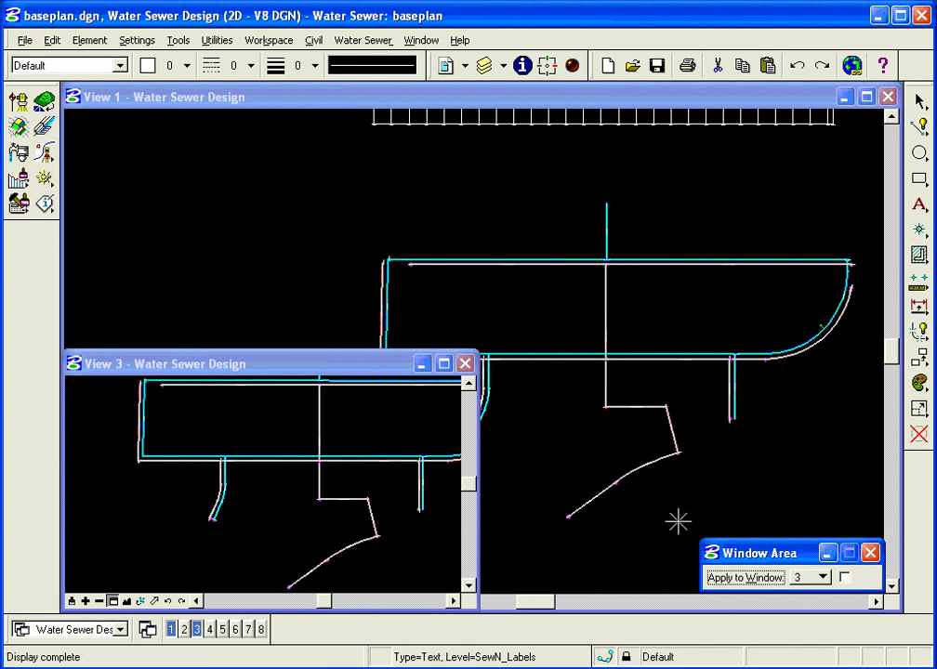
{"action": "left_click", "coordinate": [167, 600]}
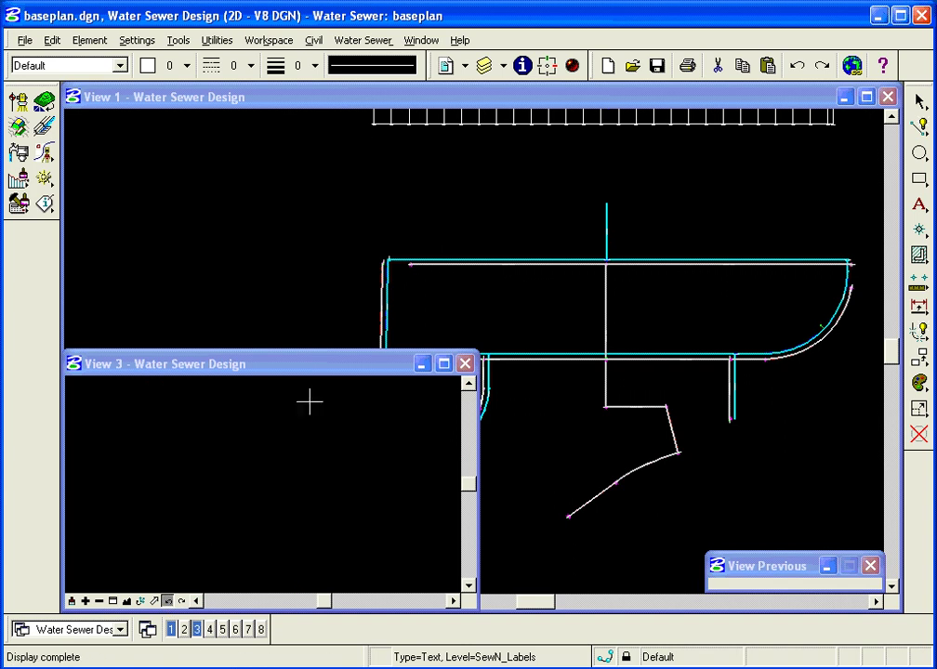
{"action": "left_click_drag", "start_coordinate": [220, 364], "coordinate": [222, 343]}
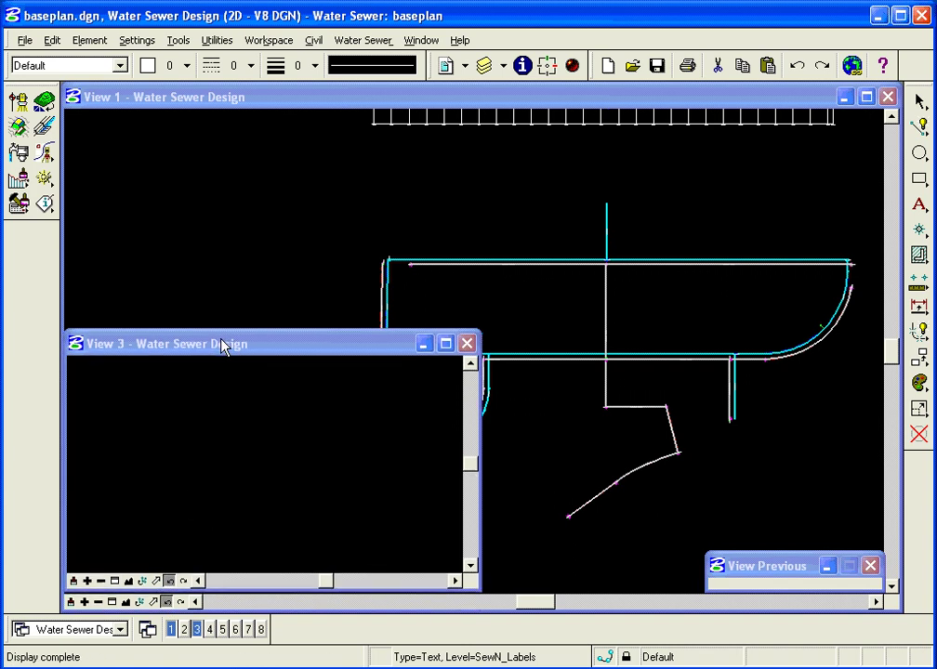
Step: Zoom View 1 into a window around the sewer lines
{"action": "left_click", "coordinate": [112, 602]}
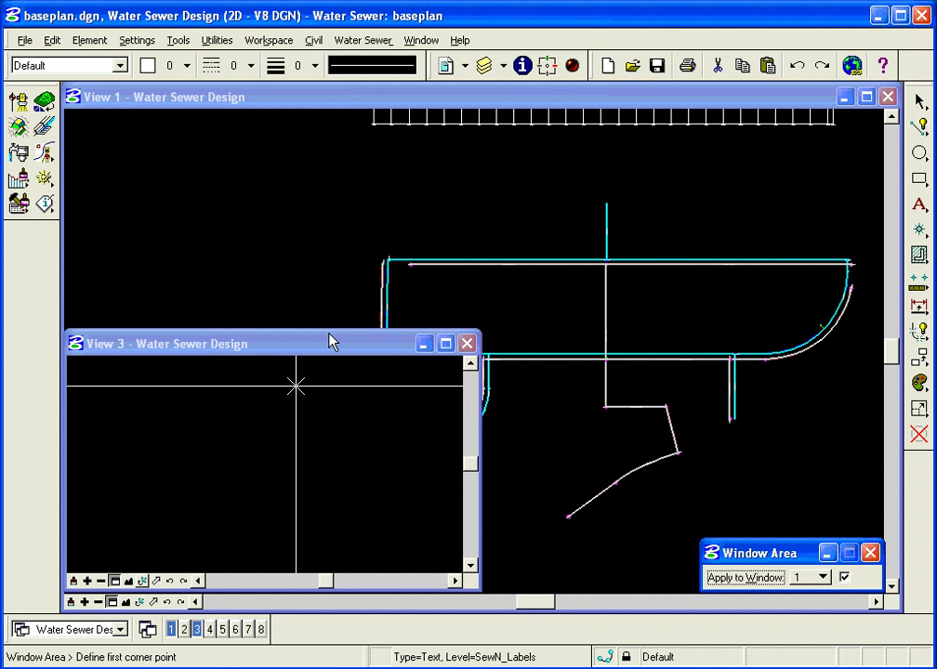
{"action": "left_click", "coordinate": [367, 243]}
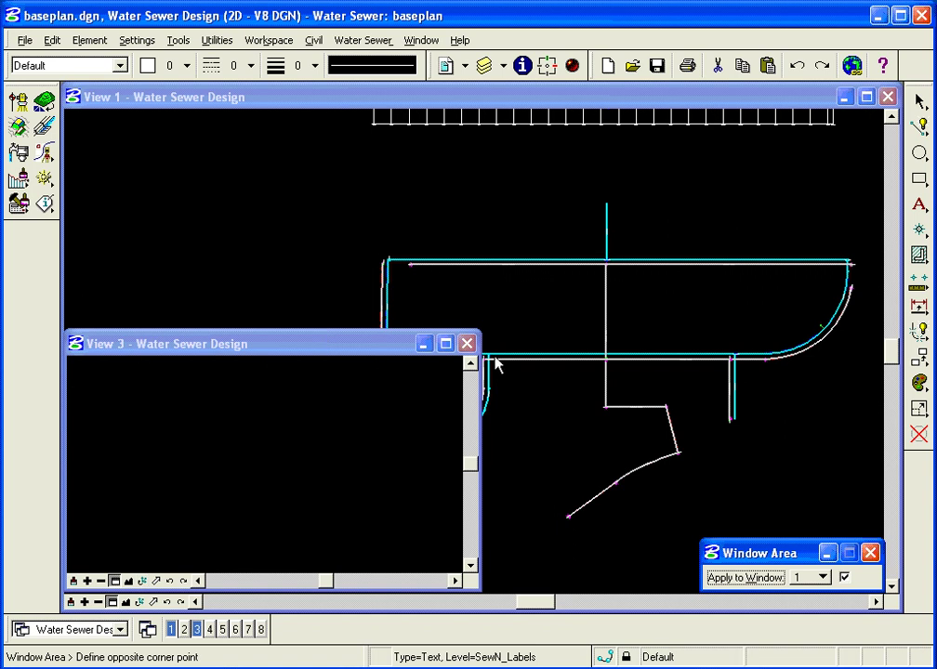
{"action": "left_click", "coordinate": [592, 528]}
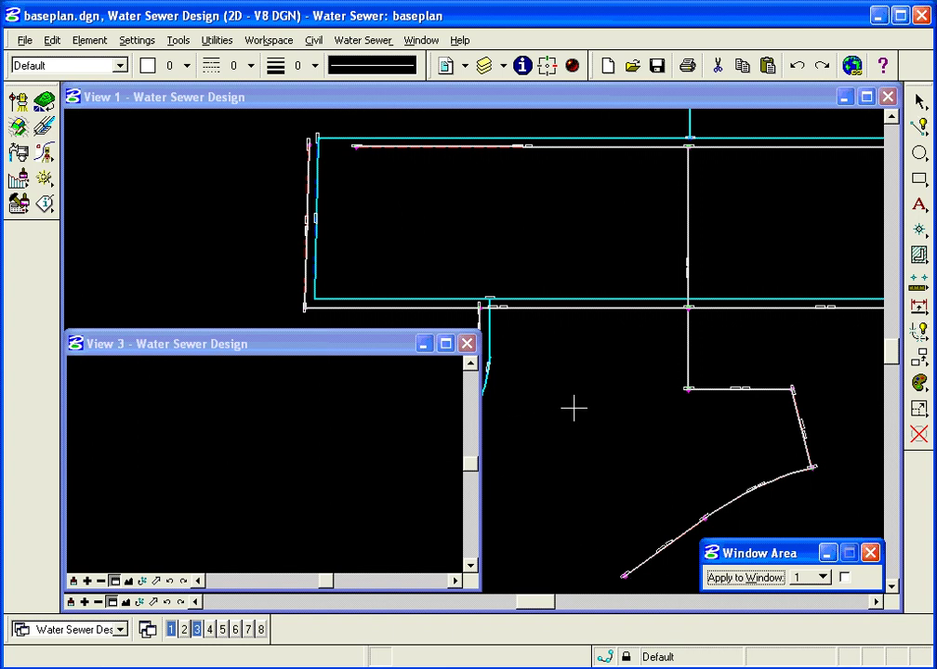
Step: Start a new sewer profile from Water Sewer > Profiles > Sewer > Add
{"action": "left_click", "coordinate": [374, 41]}
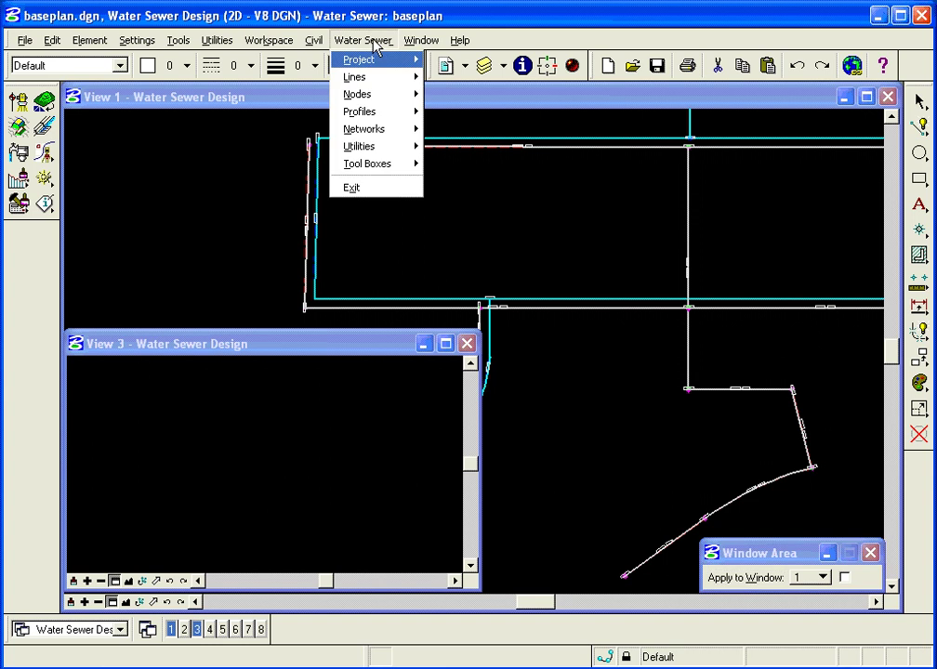
{"action": "mouse_move", "coordinate": [363, 112]}
{"action": "mouse_move", "coordinate": [458, 129]}
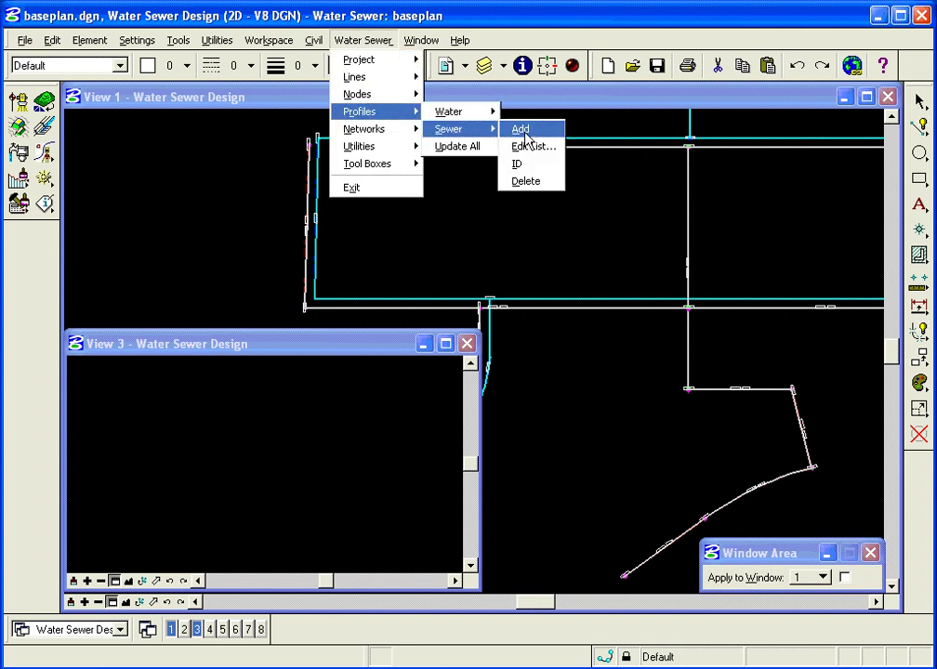
{"action": "left_click", "coordinate": [523, 130]}
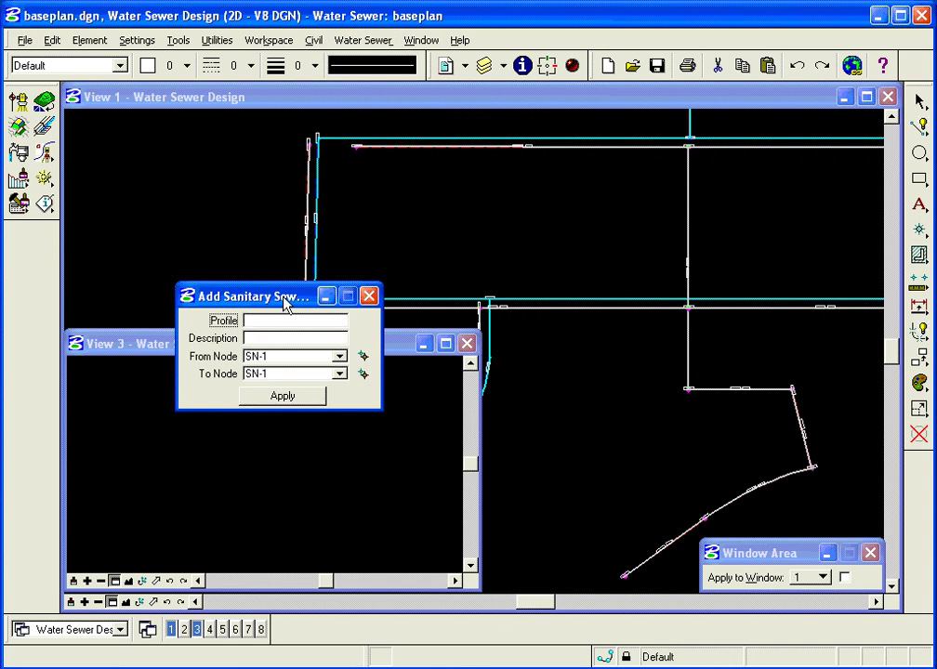
{"action": "left_click_drag", "start_coordinate": [270, 197], "coordinate": [222, 133]}
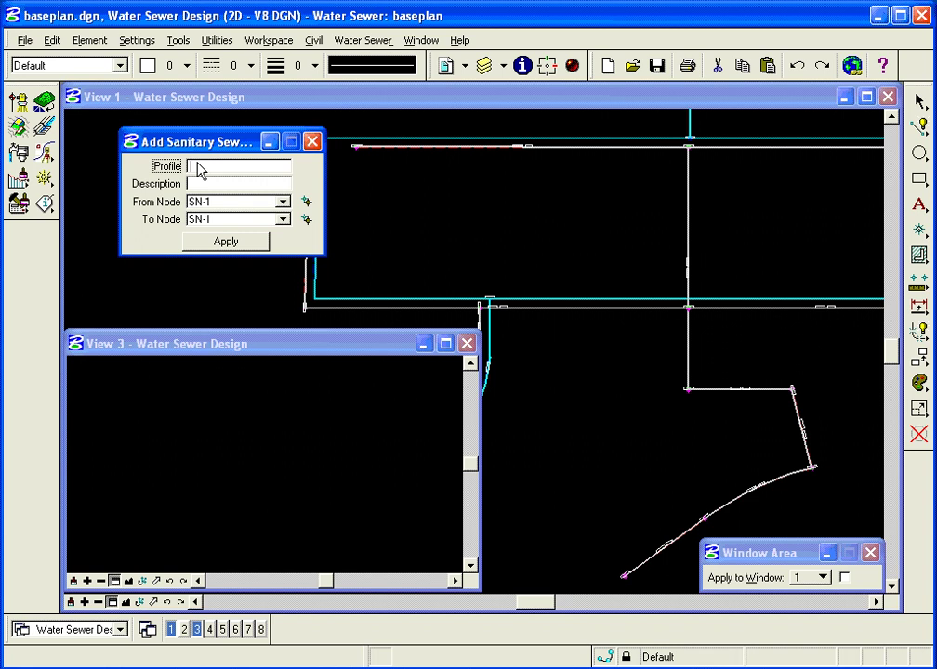
Step: Name the profile 'Profile 1' with the description 'SL-1 & SL-2'
{"action": "type", "text": "Profile 1"}
{"action": "left_click", "coordinate": [197, 184]}
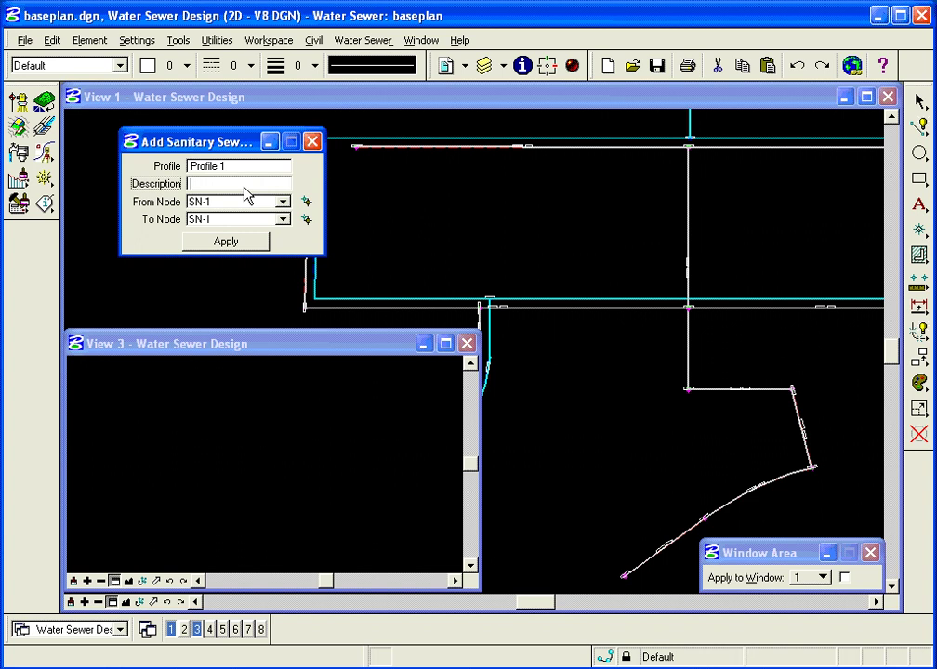
{"action": "type", "text": "SL-1 & Sl-2"}
{"action": "key", "text": "BackSpace"}
{"action": "key", "text": "BackSpace"}
{"action": "key", "text": "BackSpace"}
{"action": "type", "text": "L-2"}
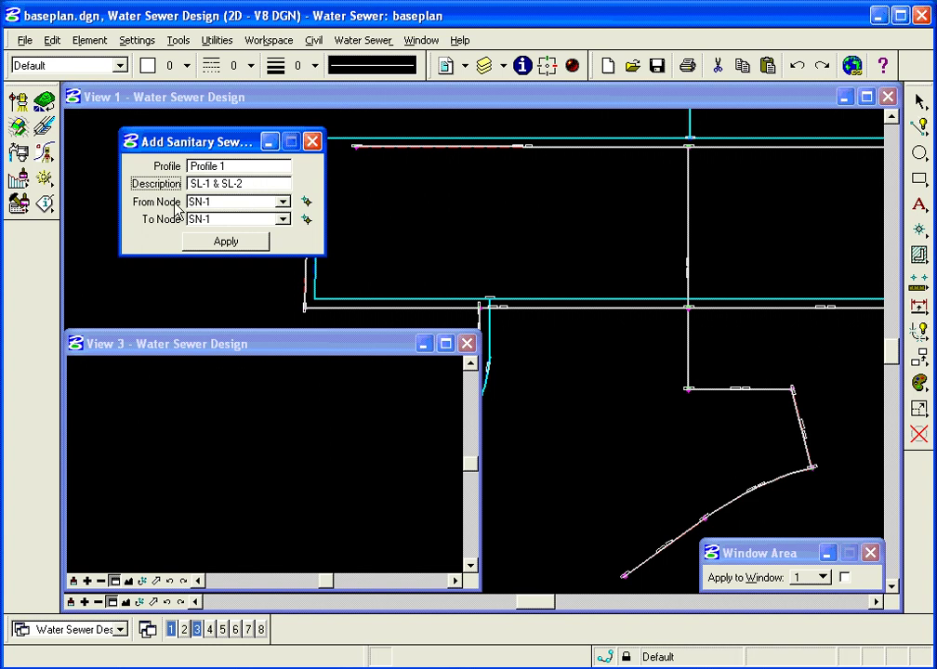
Step: Pick node SN-7 as the start node and begin picking end node SN-1
{"action": "left_click", "coordinate": [305, 202]}
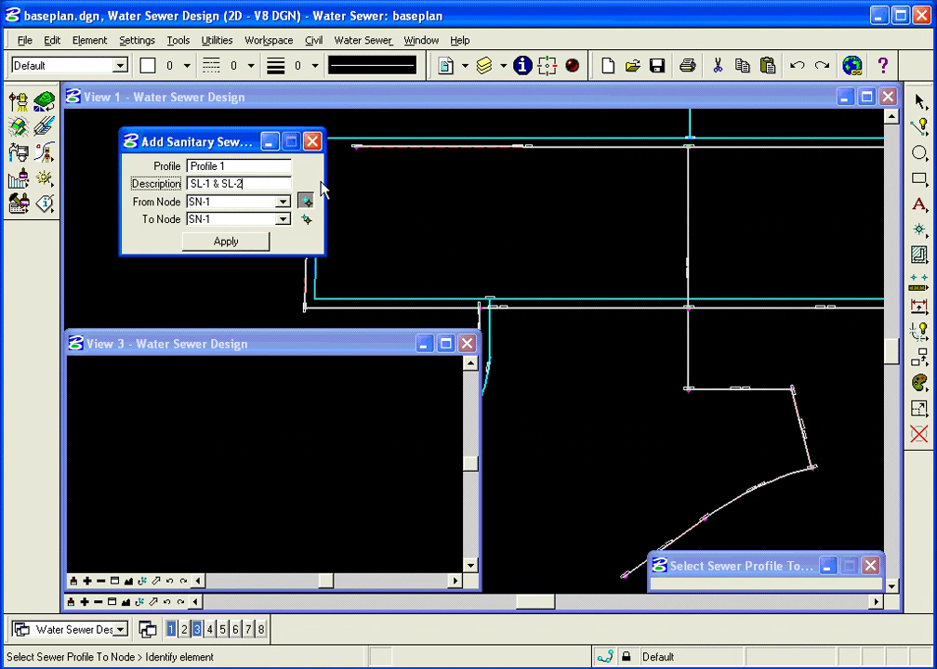
{"action": "left_click", "coordinate": [351, 145]}
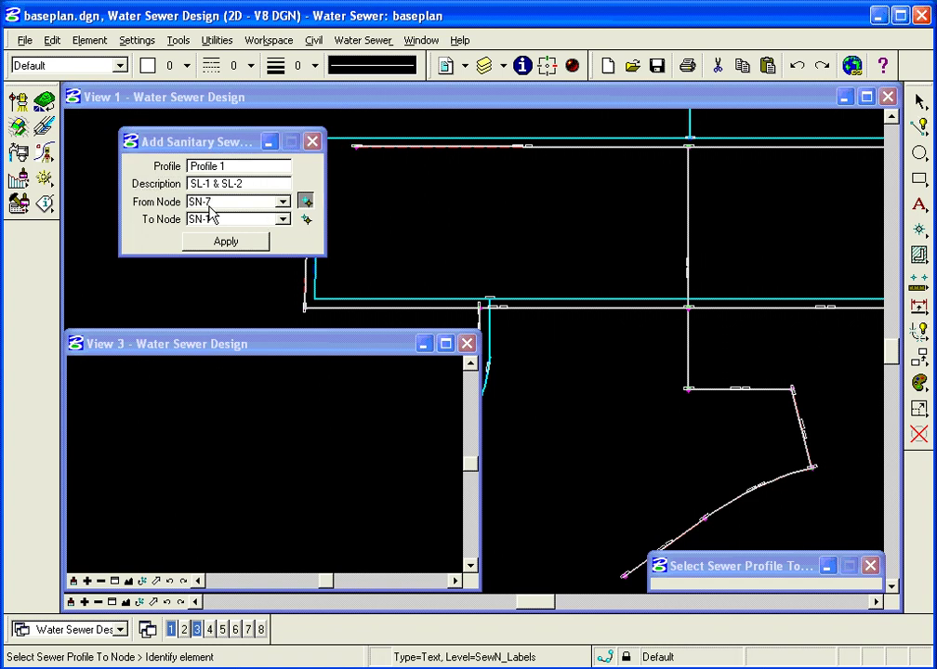
{"action": "left_click", "coordinate": [307, 220]}
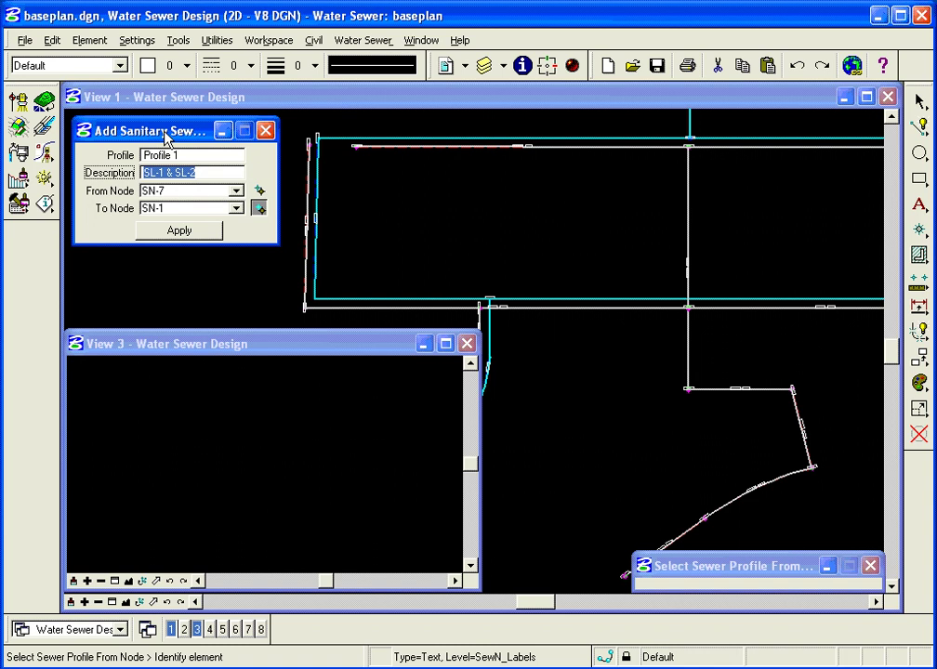
Step: Apply to create Profile 1, then review its Display and Grid & Labels settings
{"action": "left_click", "coordinate": [176, 230]}
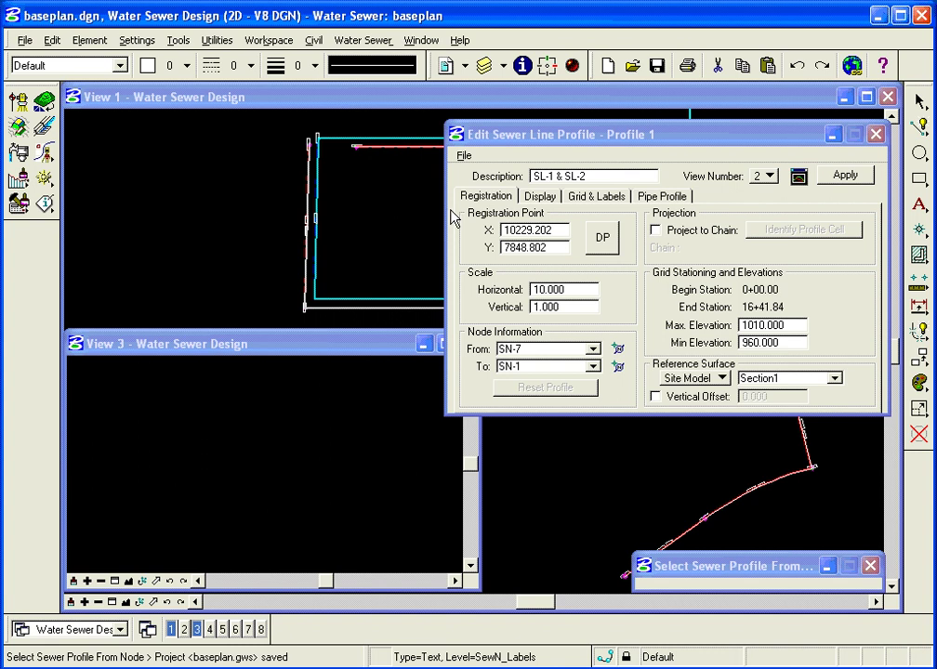
{"action": "left_click", "coordinate": [534, 203]}
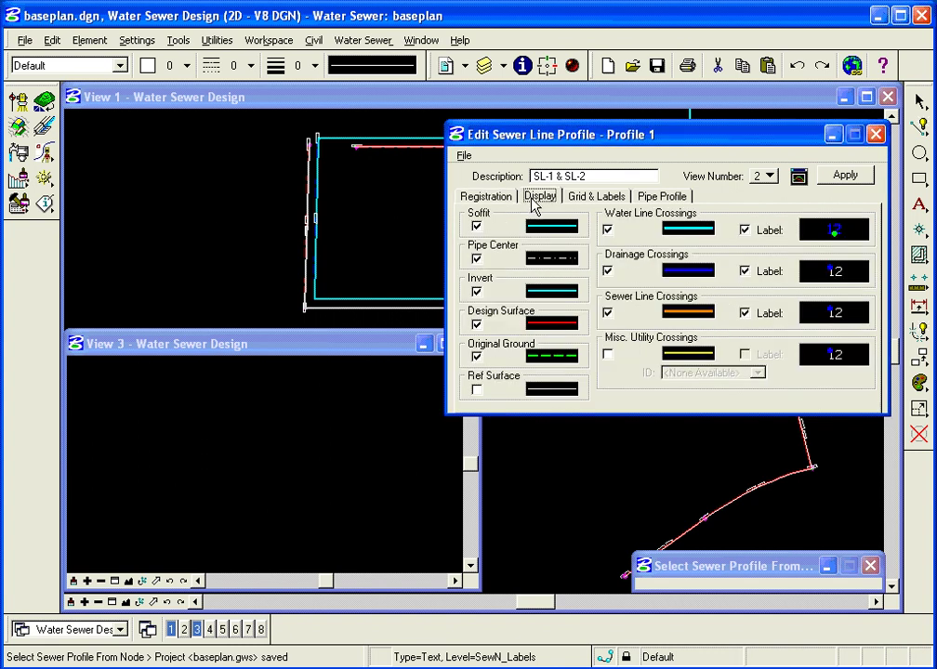
{"action": "left_click", "coordinate": [597, 198]}
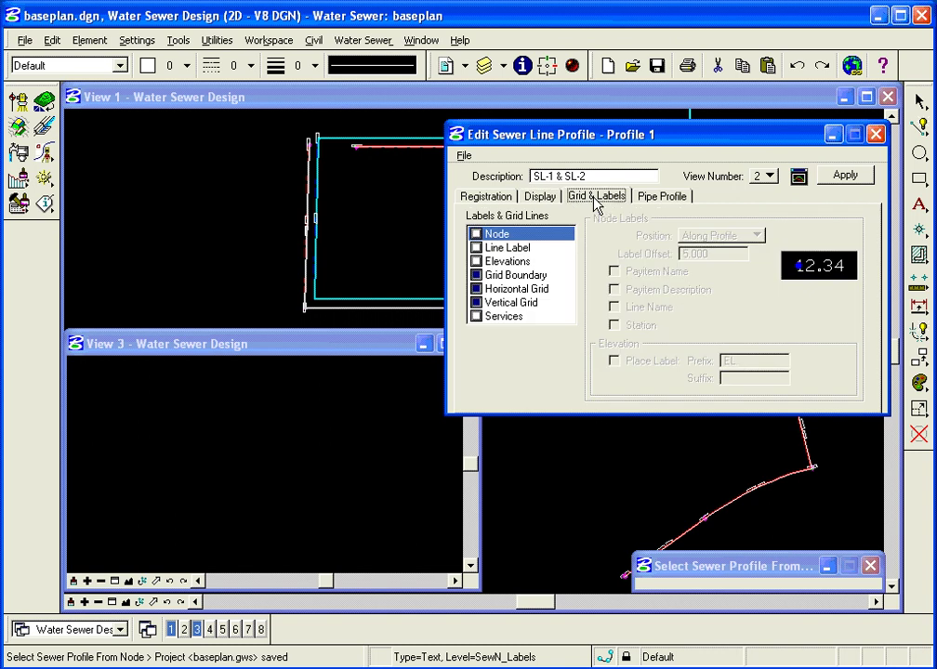
{"action": "left_click", "coordinate": [554, 203]}
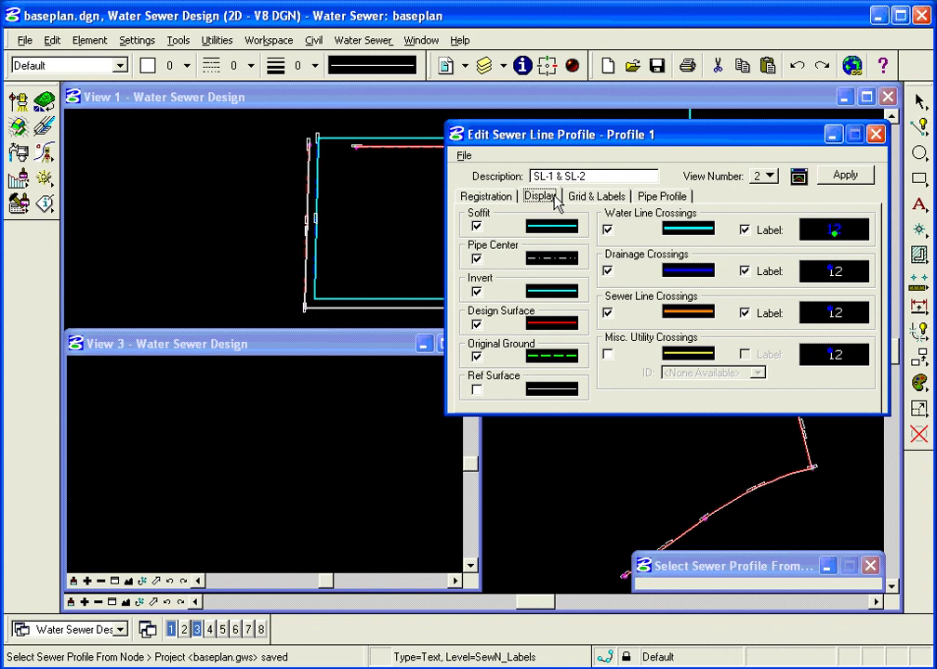
Step: Load SewerProfile.ppf from the Site\Standards folder as Profile 1's preferences
{"action": "left_click", "coordinate": [464, 156]}
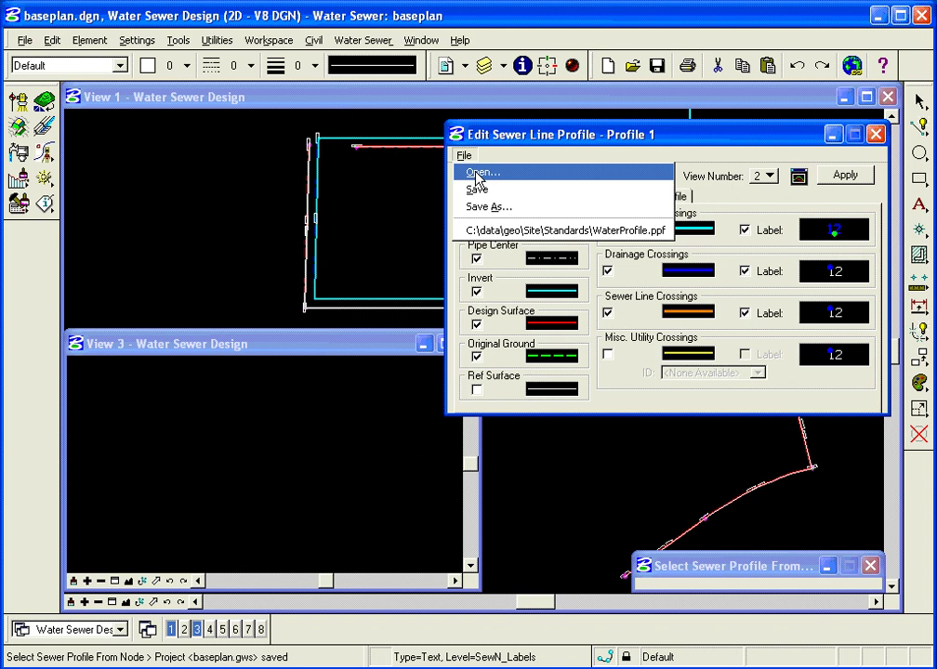
{"action": "left_click", "coordinate": [475, 172]}
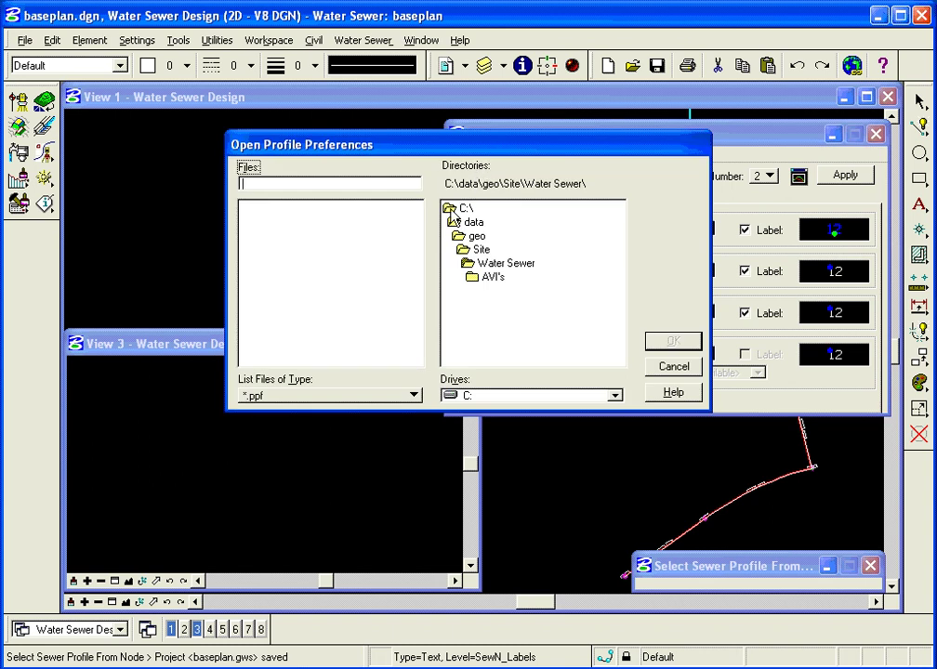
{"action": "double_click", "coordinate": [480, 250]}
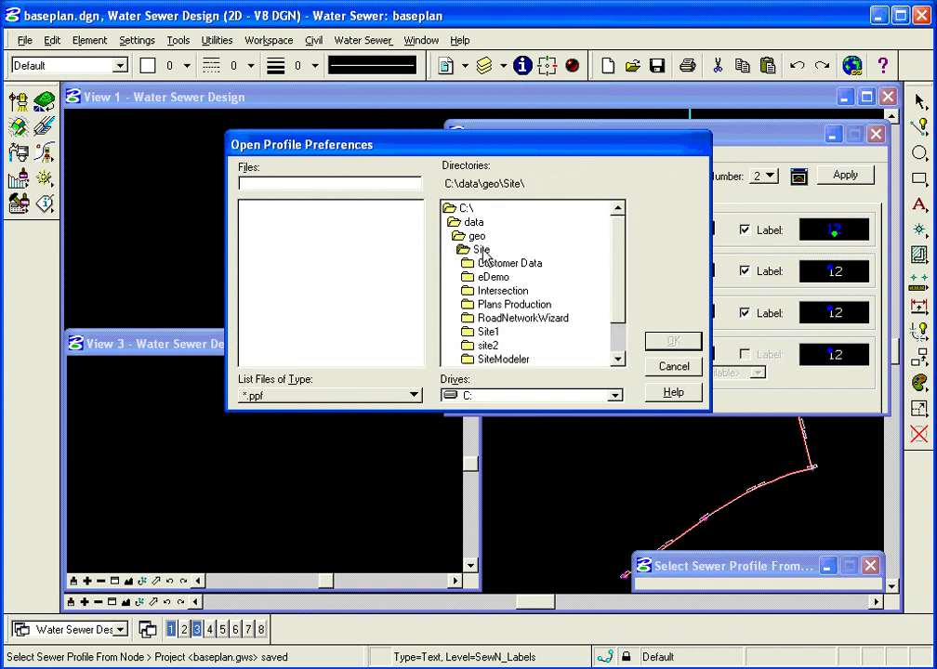
{"action": "left_click_drag", "start_coordinate": [619, 277], "coordinate": [622, 308]}
{"action": "double_click", "coordinate": [502, 332]}
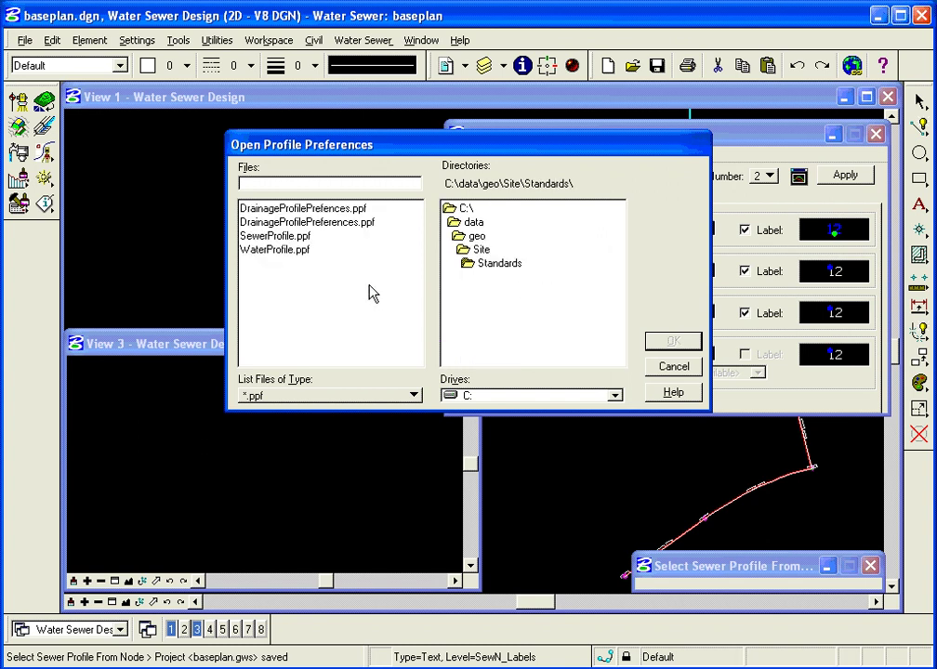
{"action": "left_click", "coordinate": [265, 236]}
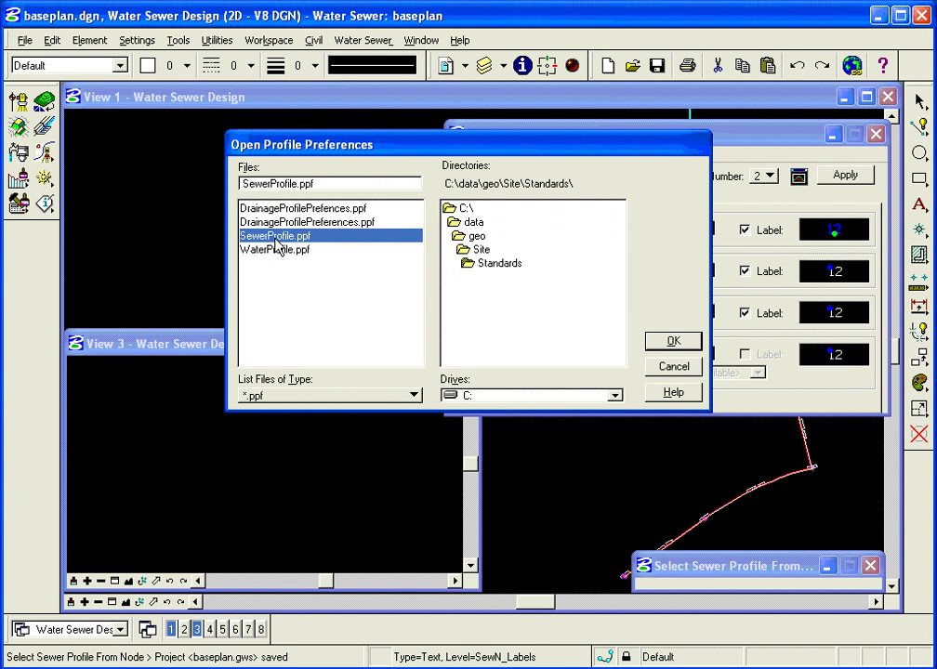
{"action": "left_click", "coordinate": [671, 341]}
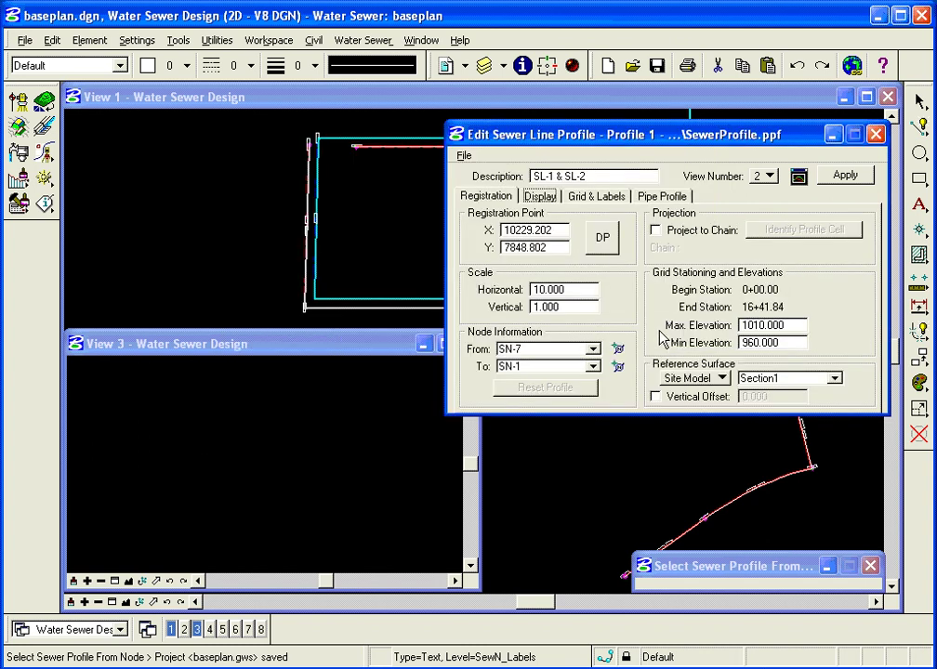
Step: Review Profile 1's line display and turn on Node labels under Grid & Labels
{"action": "left_click", "coordinate": [541, 197]}
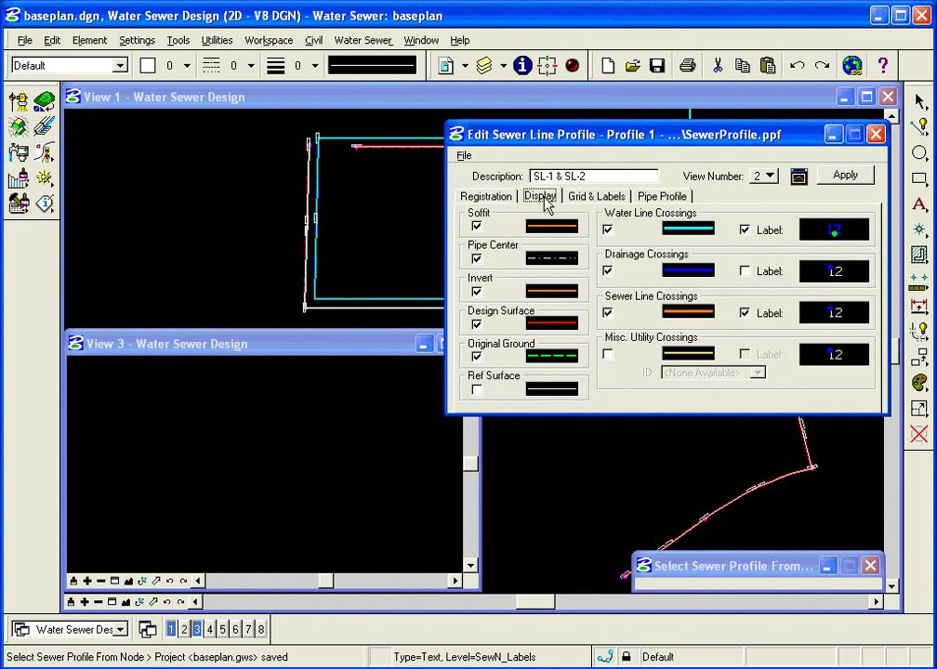
{"action": "mouse_move", "coordinate": [549, 234]}
{"action": "left_click", "coordinate": [597, 197]}
{"action": "left_click", "coordinate": [520, 234]}
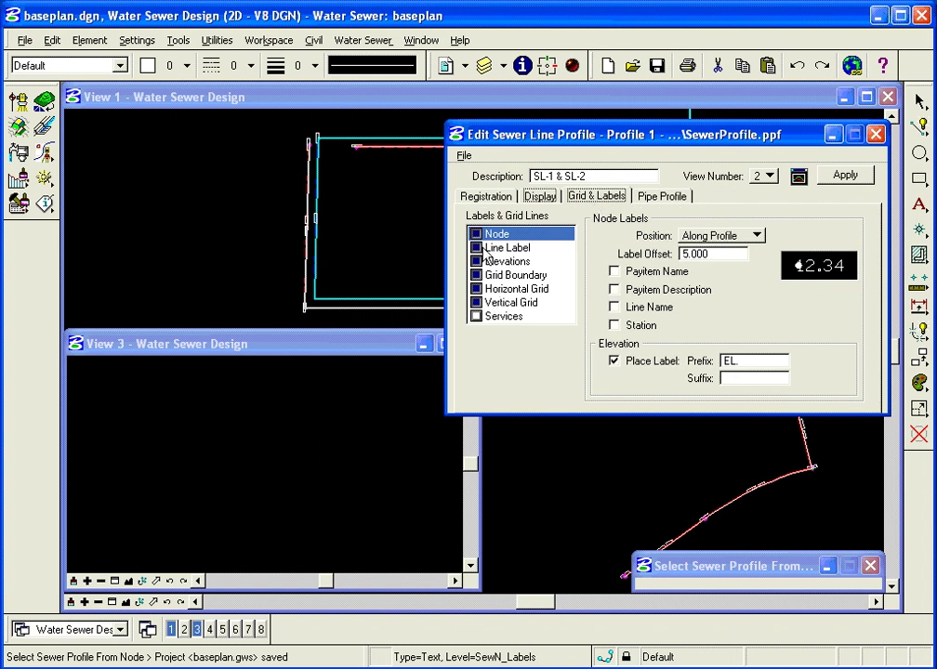
{"action": "left_click", "coordinate": [487, 197]}
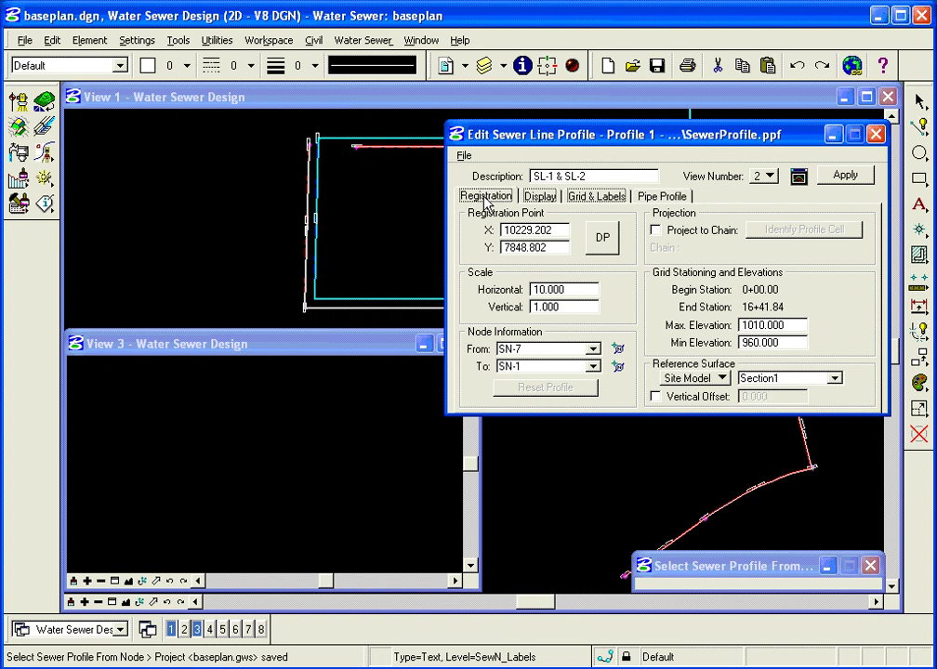
Step: Set Profile 1's origin with a data point in View 3 and apply to draw its grid
{"action": "left_click", "coordinate": [602, 239]}
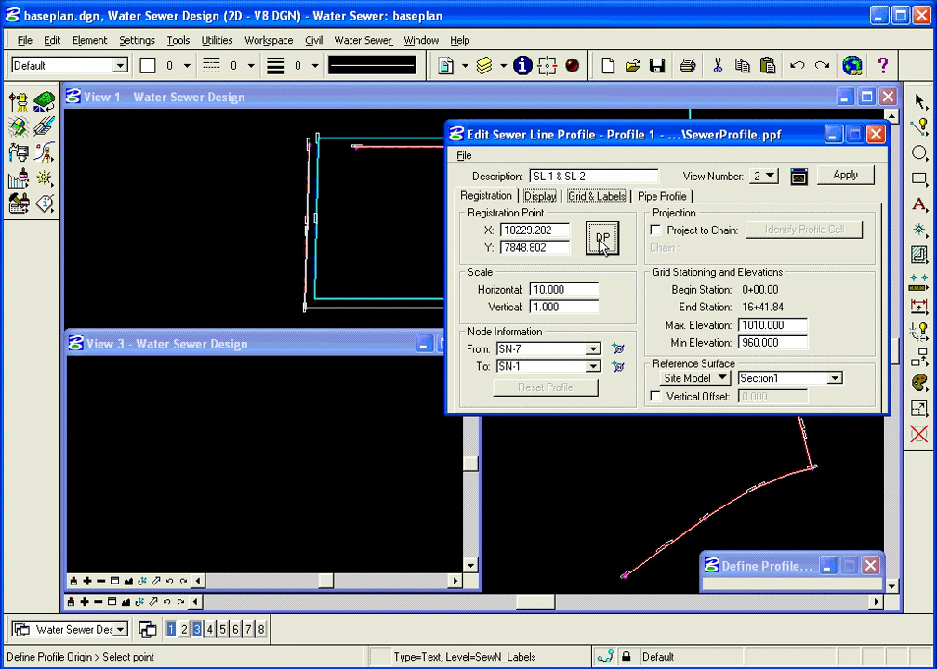
{"action": "left_click", "coordinate": [78, 552]}
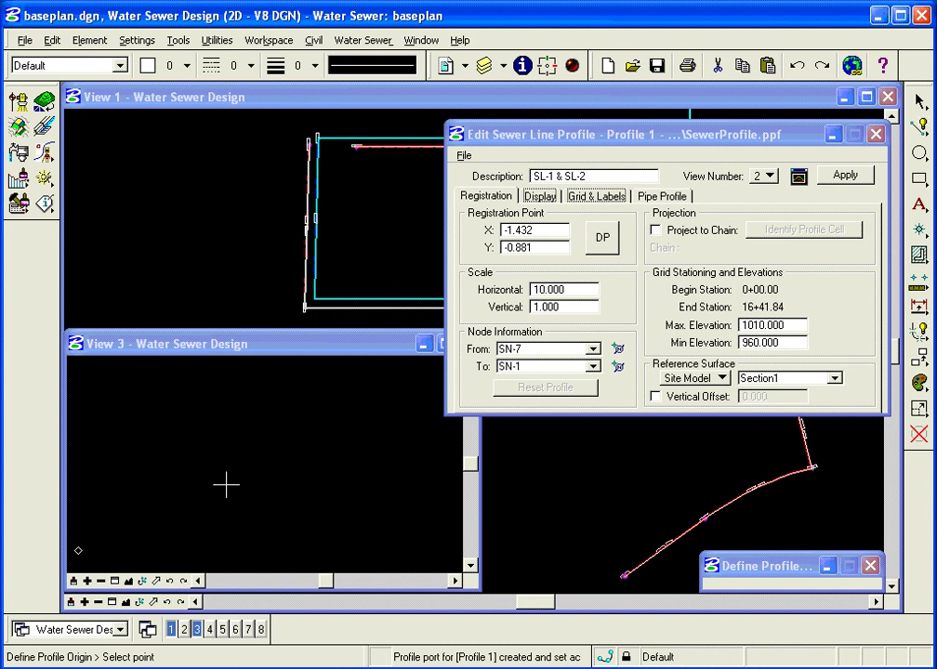
{"action": "left_click", "coordinate": [846, 176]}
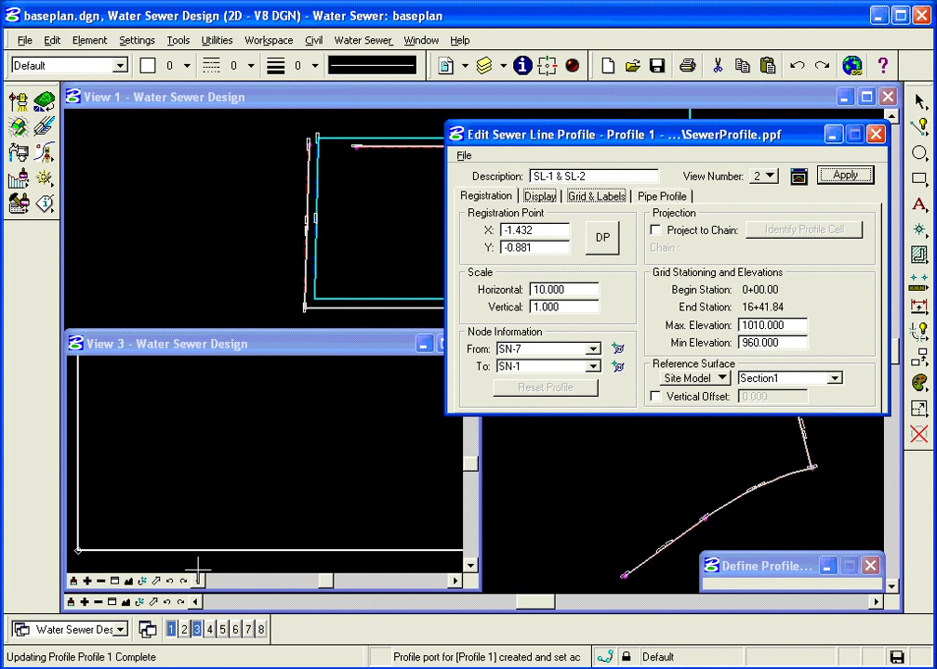
Step: Zoom View 3 out, then window in on the Profile 1 grid and a pipe crossing
{"action": "left_click", "coordinate": [101, 581]}
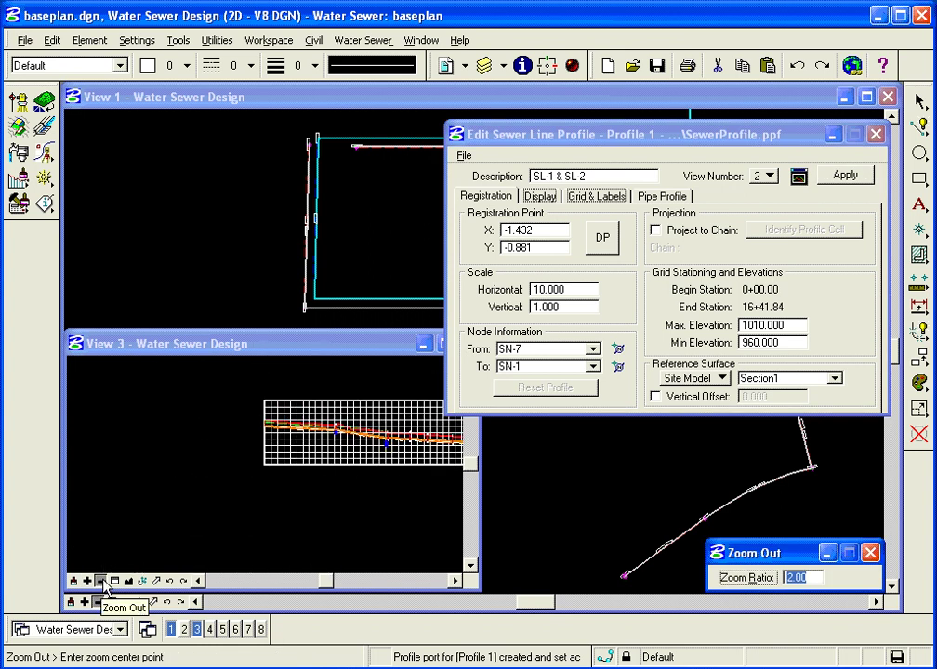
{"action": "left_click", "coordinate": [114, 581]}
{"action": "left_click", "coordinate": [257, 411]}
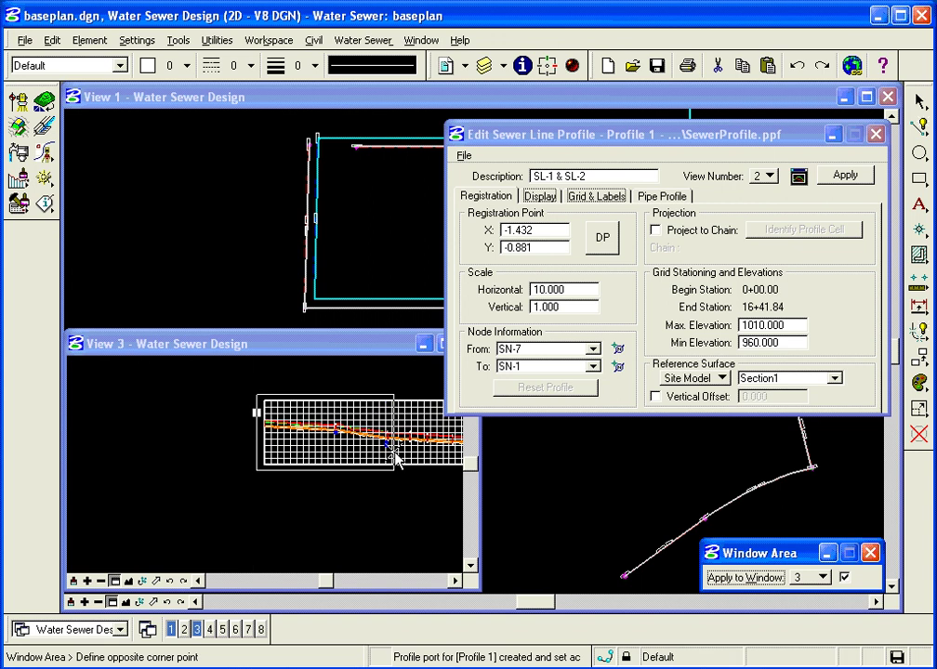
{"action": "left_click", "coordinate": [395, 456]}
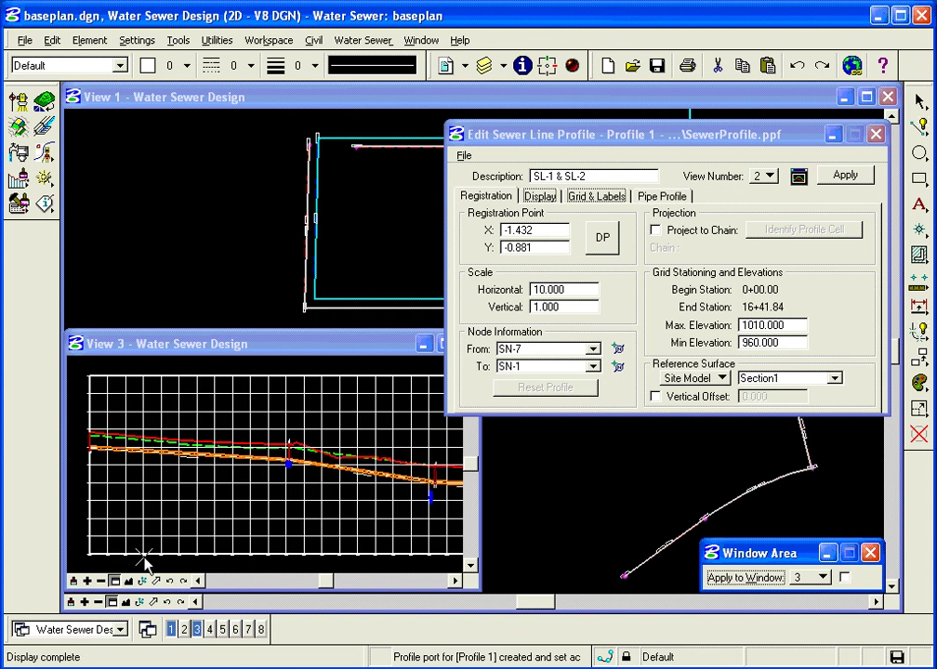
{"action": "left_click", "coordinate": [116, 582]}
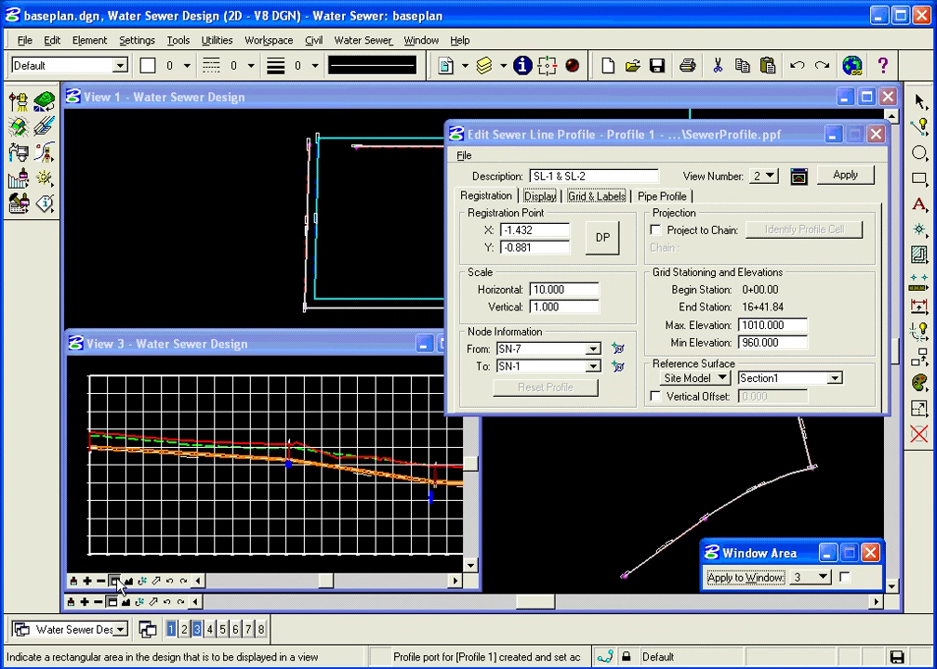
{"action": "left_click", "coordinate": [276, 449]}
{"action": "left_click", "coordinate": [296, 468]}
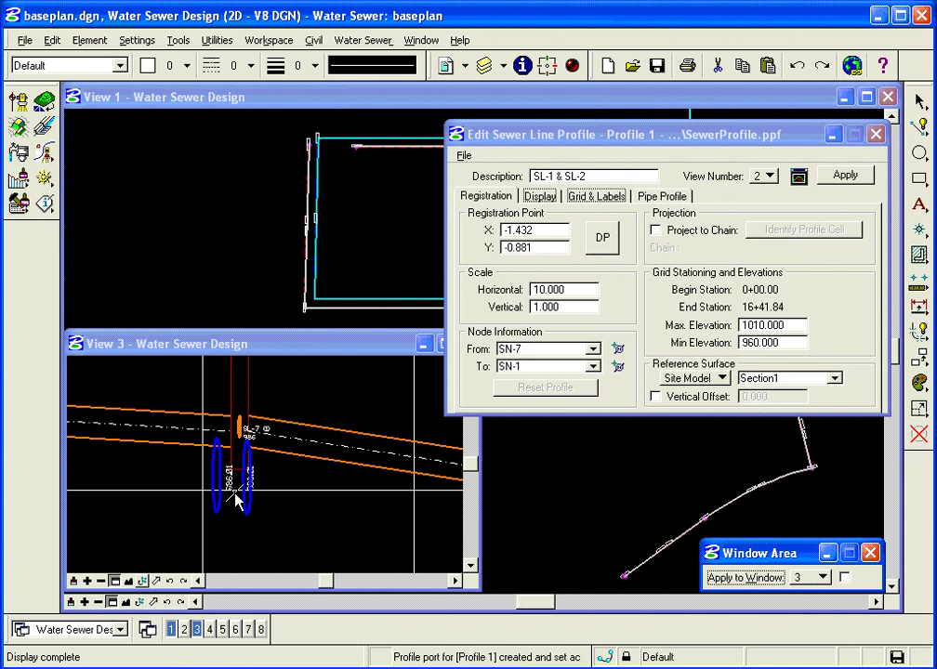
{"action": "left_click", "coordinate": [170, 581]}
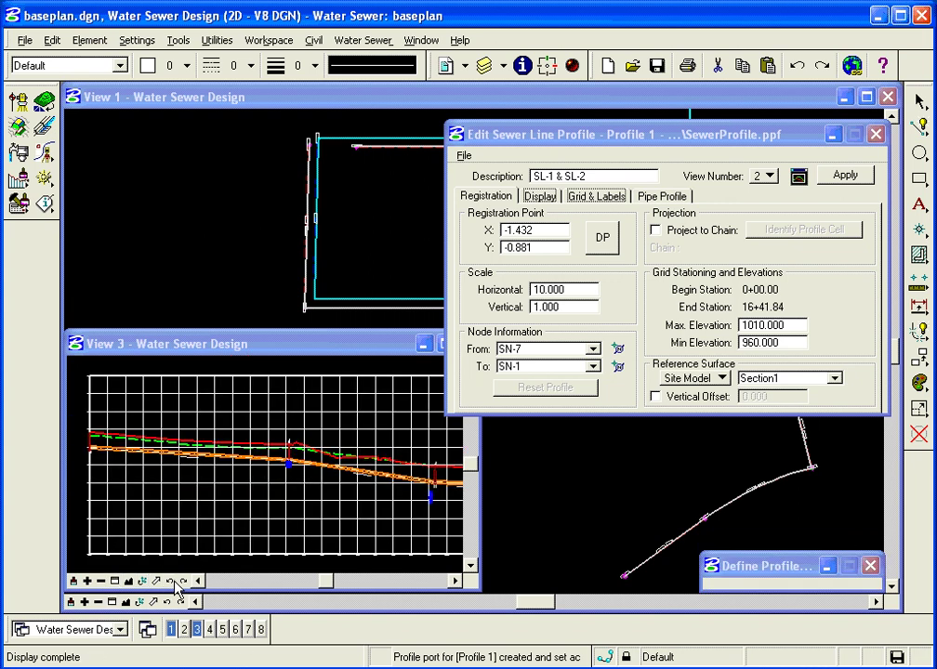
Step: Window-zoom along the middle of the profile, then step back and zoom out again
{"action": "left_click", "coordinate": [101, 582]}
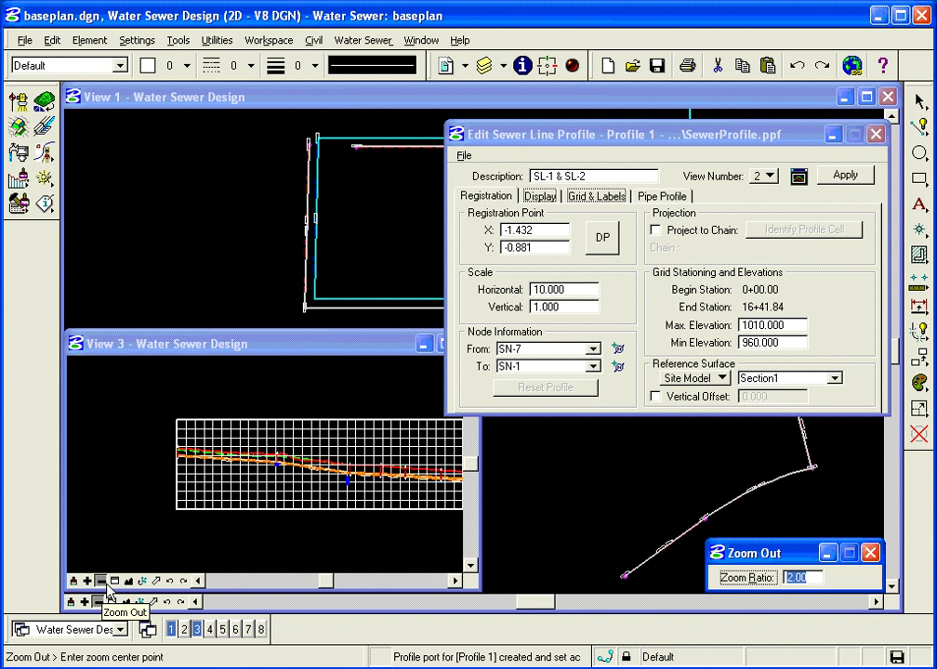
{"action": "left_click", "coordinate": [114, 581]}
{"action": "left_click", "coordinate": [339, 460]}
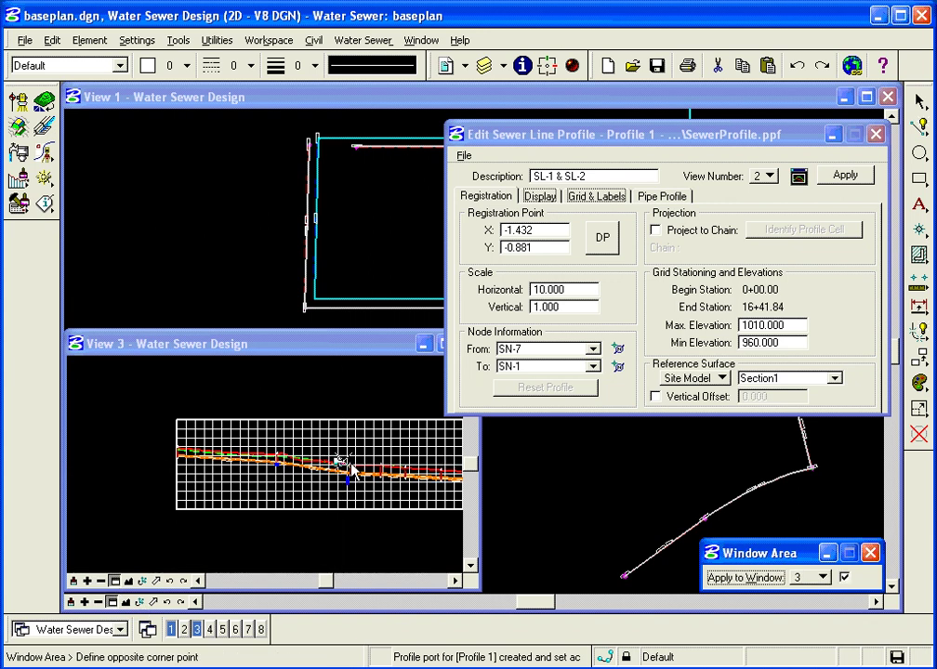
{"action": "left_click", "coordinate": [411, 479]}
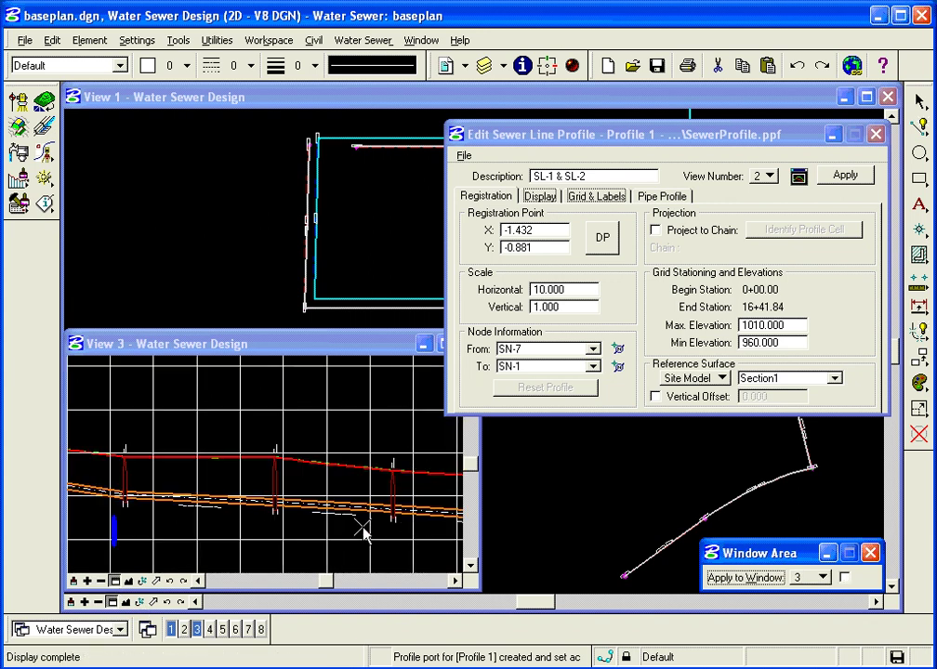
{"action": "left_click_drag", "start_coordinate": [351, 527], "coordinate": [408, 532], "text": "shift"}
{"action": "left_click", "coordinate": [321, 535]}
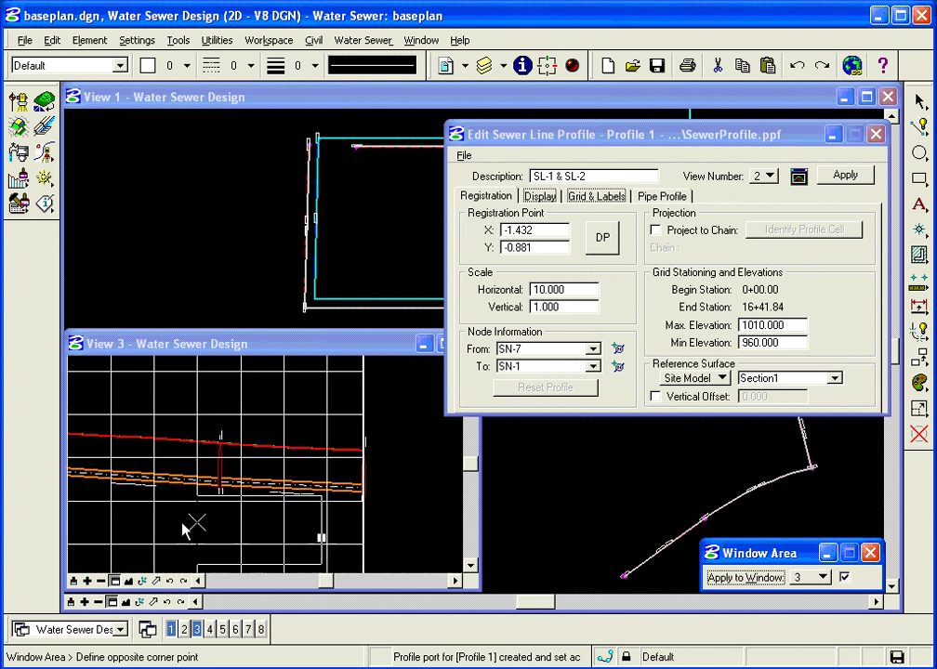
{"action": "left_click", "coordinate": [178, 522]}
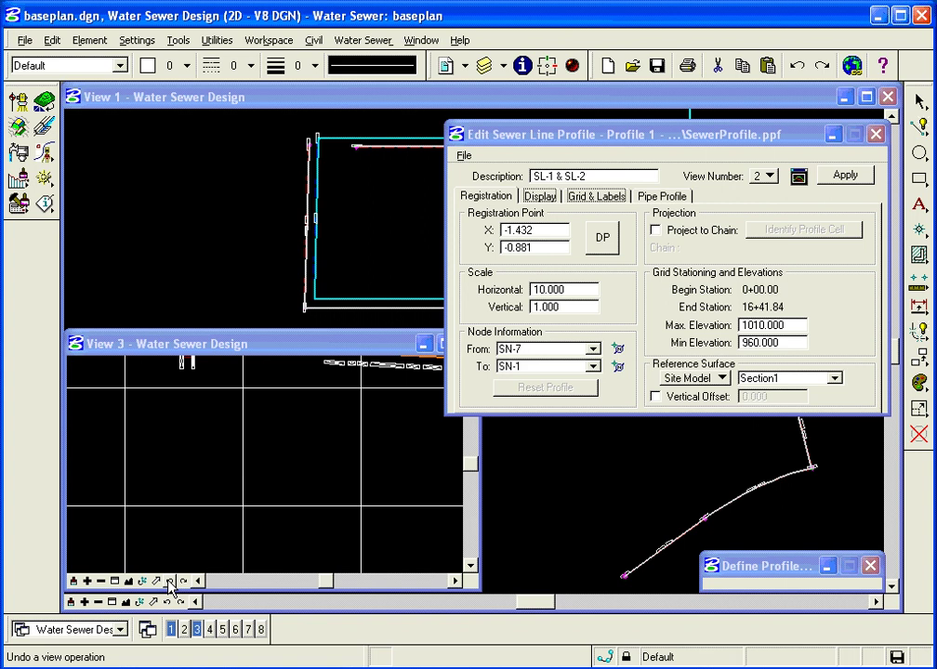
{"action": "left_click", "coordinate": [168, 581]}
{"action": "left_click", "coordinate": [101, 581]}
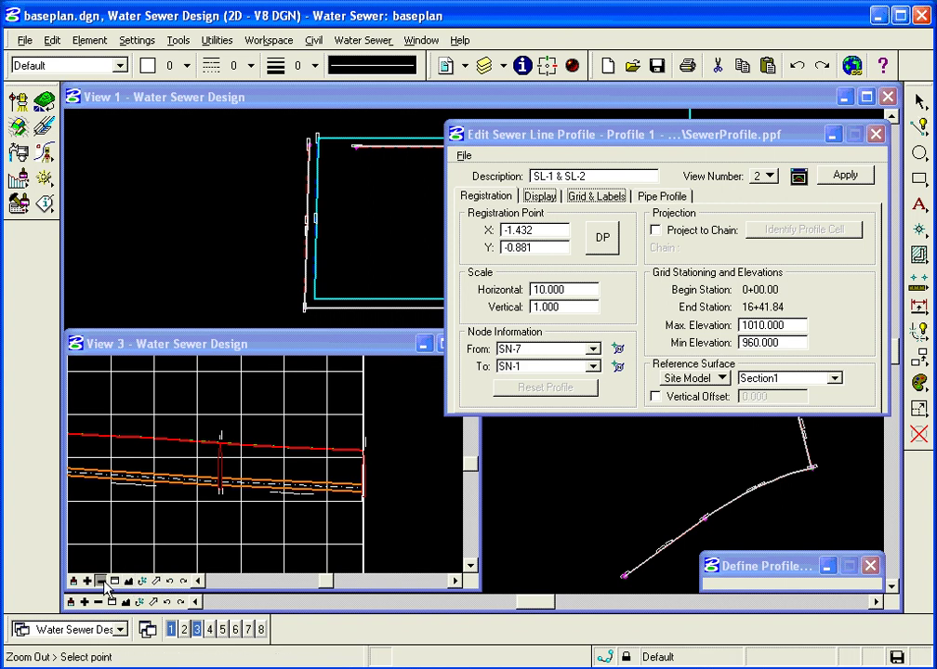
{"action": "left_click", "coordinate": [266, 464]}
{"action": "left_click", "coordinate": [266, 464]}
Step: Zoom in closely on the crossing pipe labelled 'SL-3 (1)' at elevation 982
{"action": "left_click", "coordinate": [115, 582]}
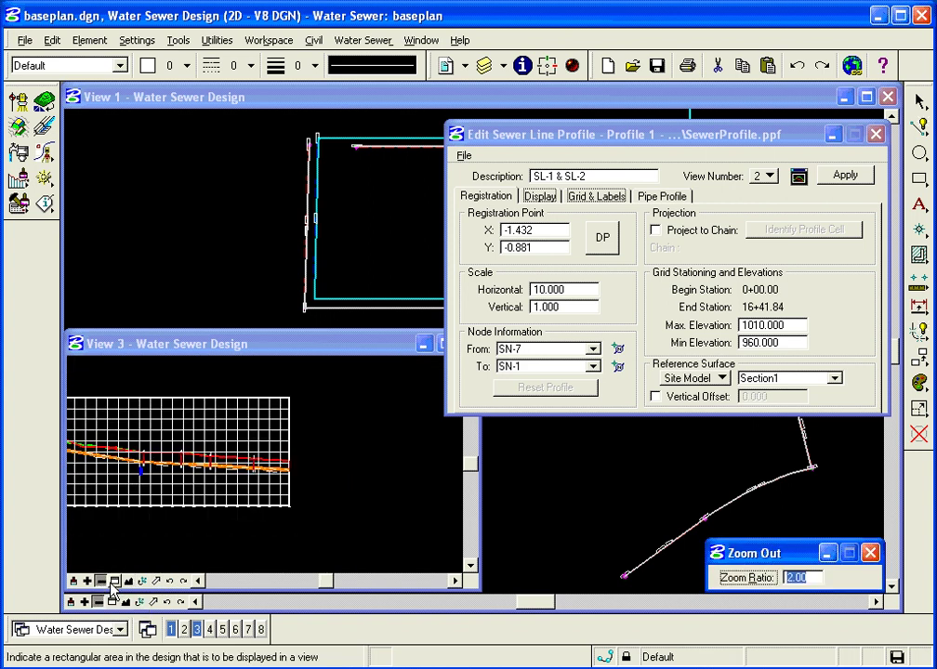
{"action": "left_click", "coordinate": [78, 431]}
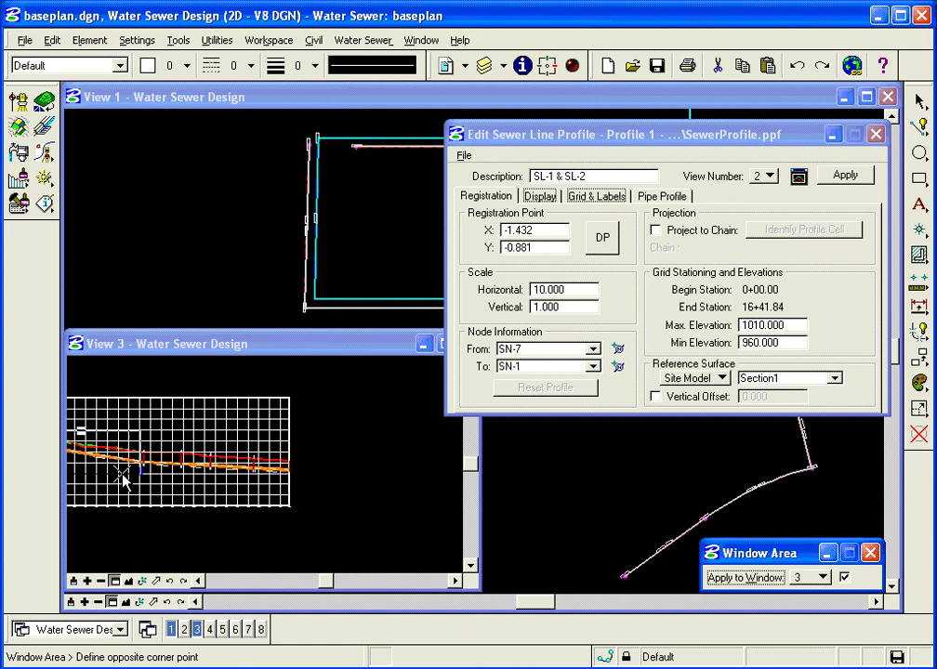
{"action": "left_click", "coordinate": [123, 476]}
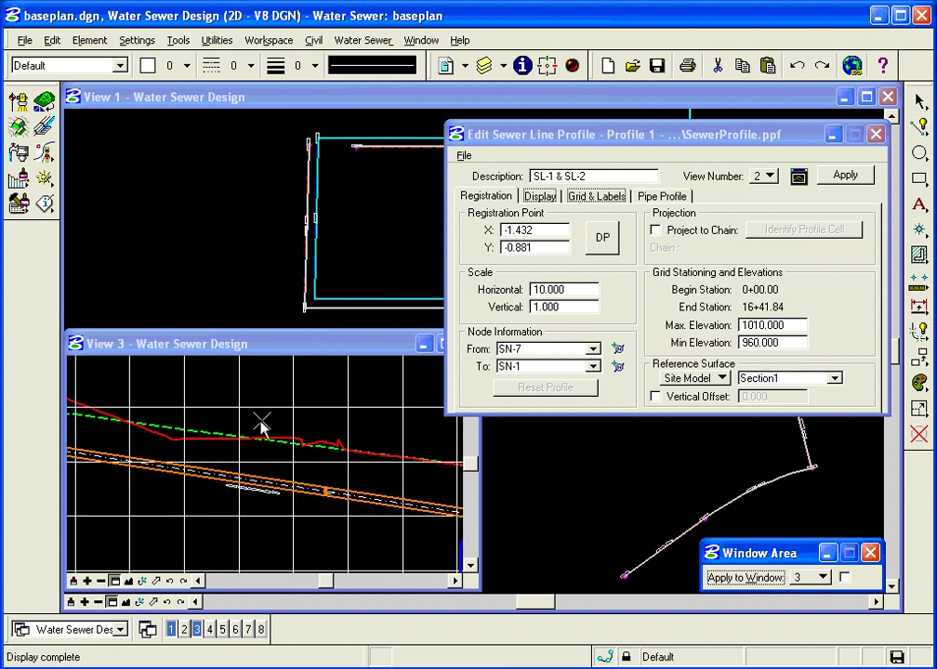
{"action": "left_click", "coordinate": [114, 580]}
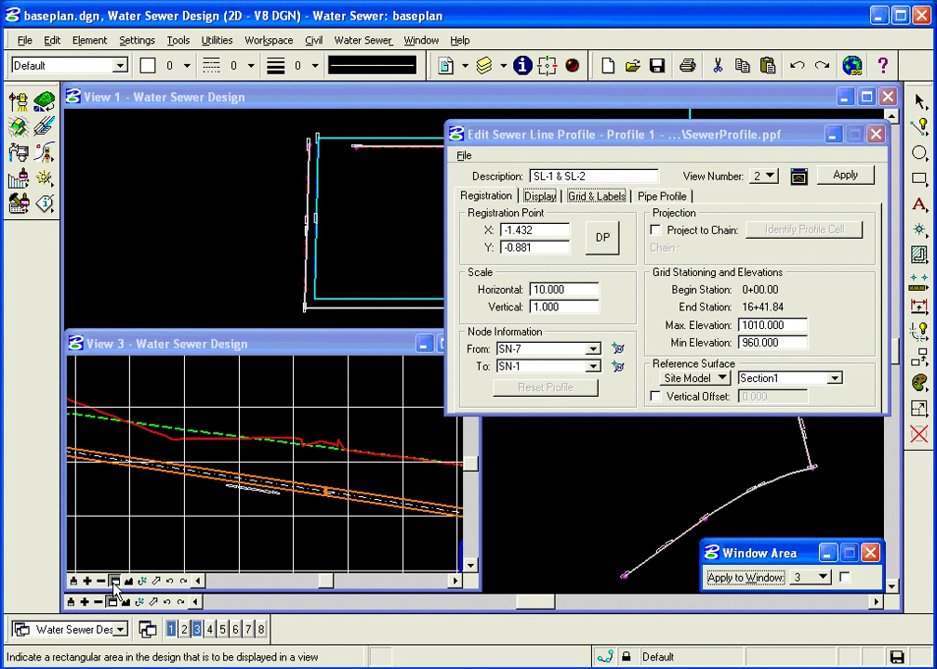
{"action": "left_click", "coordinate": [268, 427]}
{"action": "left_click", "coordinate": [318, 516]}
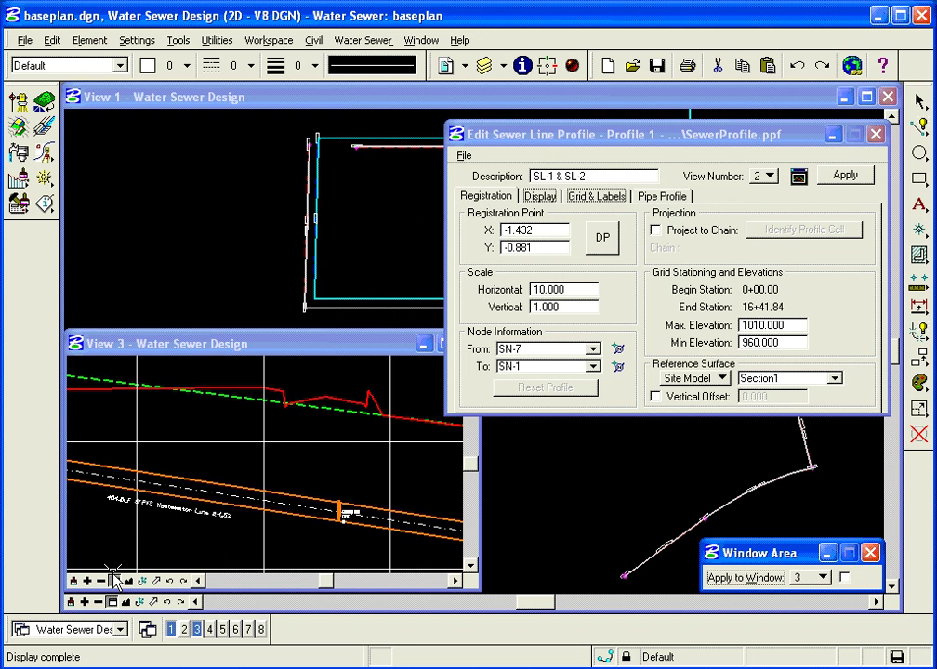
{"action": "left_click", "coordinate": [113, 576]}
{"action": "left_click", "coordinate": [324, 498]}
{"action": "left_click", "coordinate": [347, 535]}
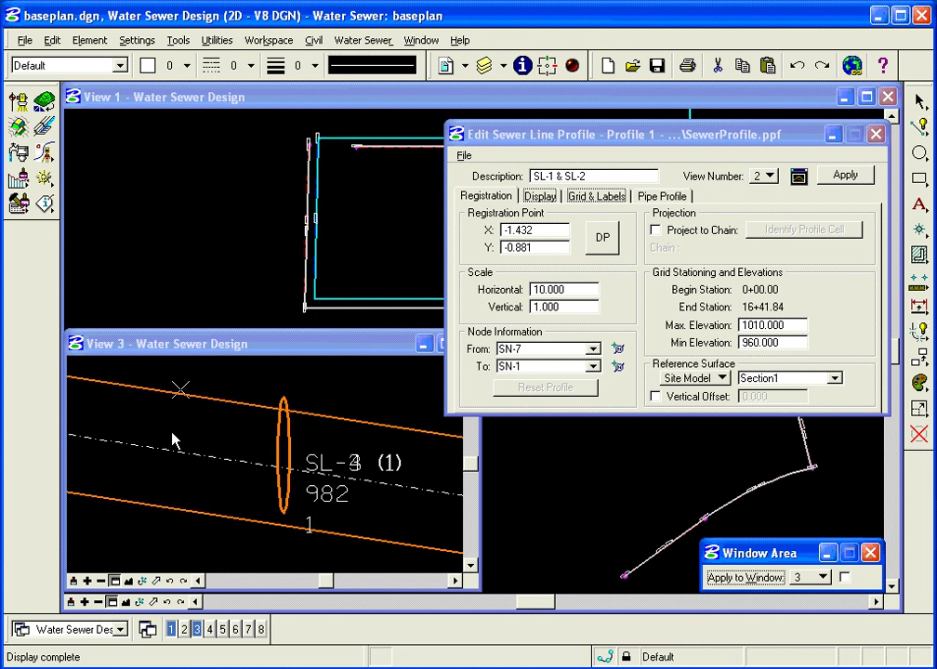
Step: Restore View 3 to the full drawing and close the Profile 1 profile editor
{"action": "left_click", "coordinate": [168, 583]}
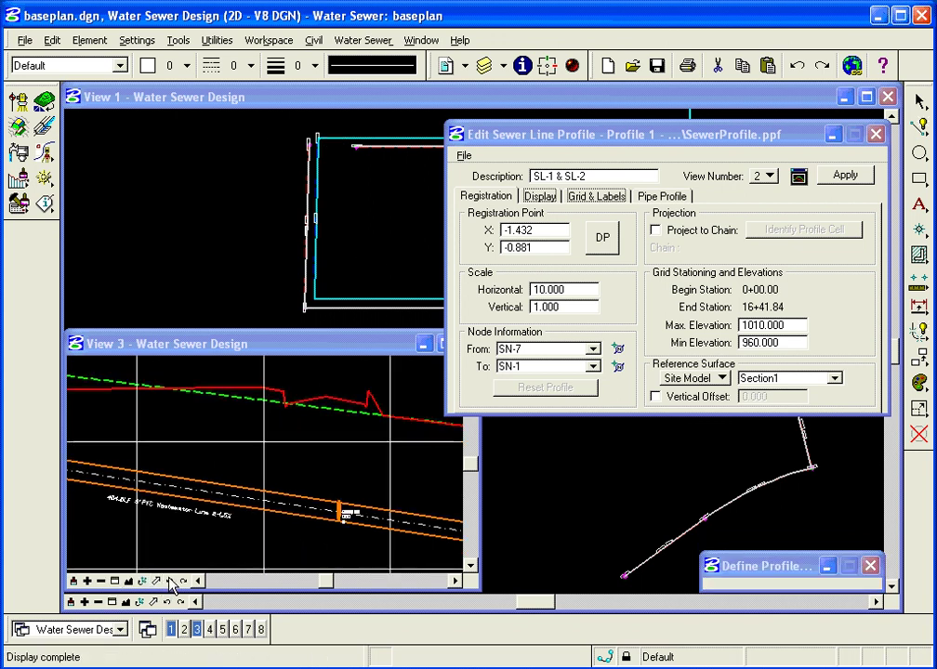
{"action": "left_click", "coordinate": [169, 582]}
{"action": "left_click", "coordinate": [170, 583]}
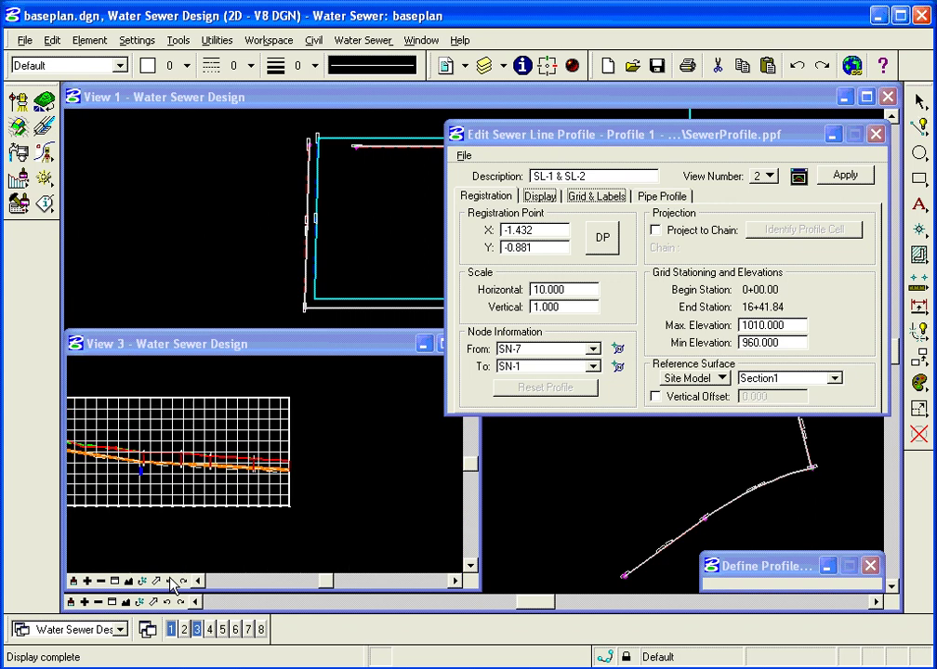
{"action": "left_click", "coordinate": [171, 583]}
{"action": "left_click", "coordinate": [128, 582]}
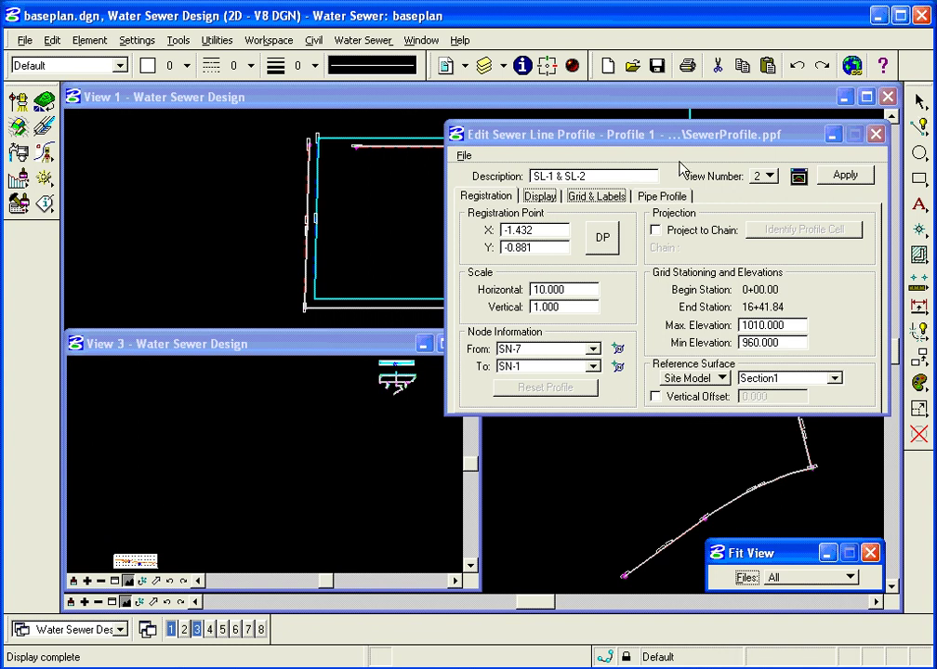
{"action": "left_click", "coordinate": [877, 136]}
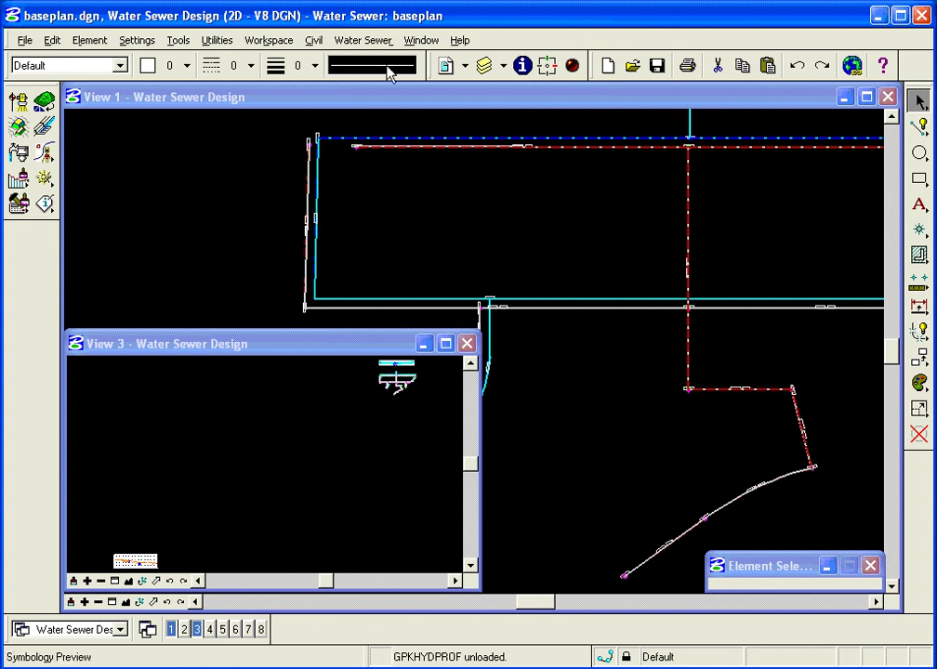
Step: Add a new sewer profile named Profile 2 running from node SN-10 to SN-8
{"action": "left_click", "coordinate": [364, 40]}
{"action": "mouse_move", "coordinate": [379, 112]}
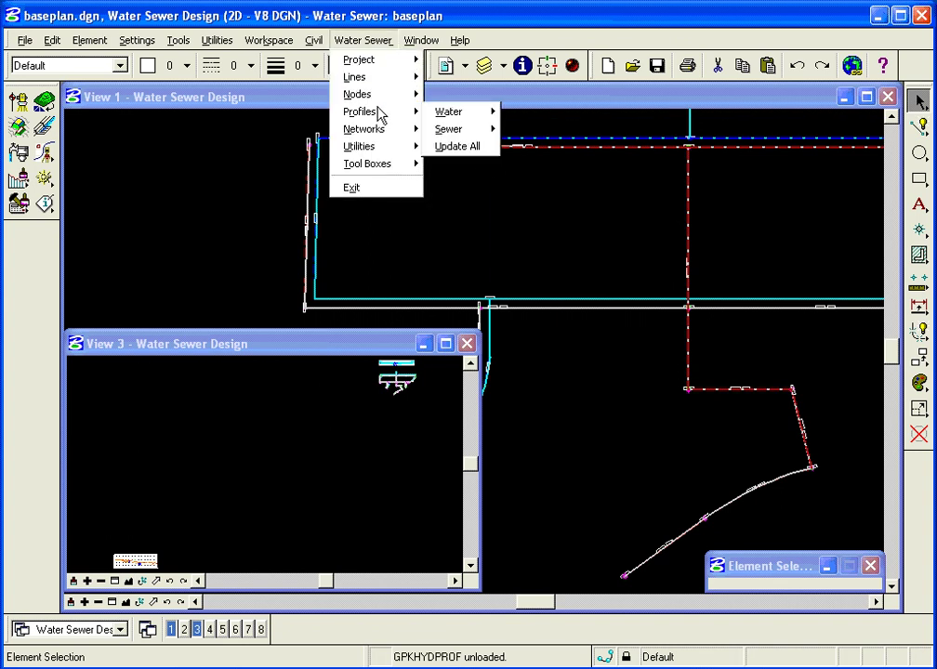
{"action": "mouse_move", "coordinate": [449, 130]}
{"action": "left_click", "coordinate": [522, 132]}
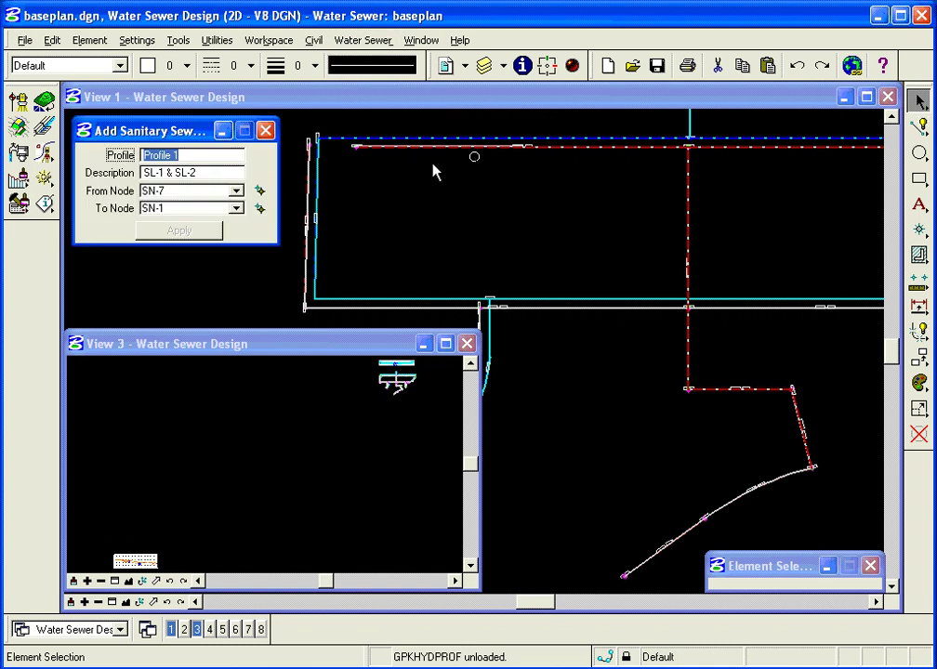
{"action": "left_click", "coordinate": [198, 156]}
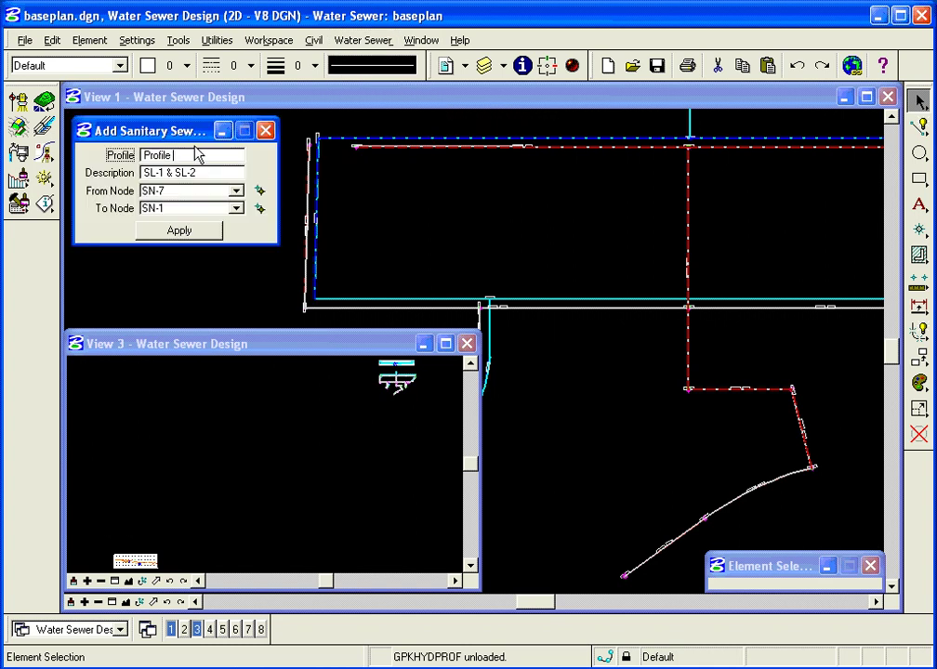
{"action": "key", "text": "Tab"}
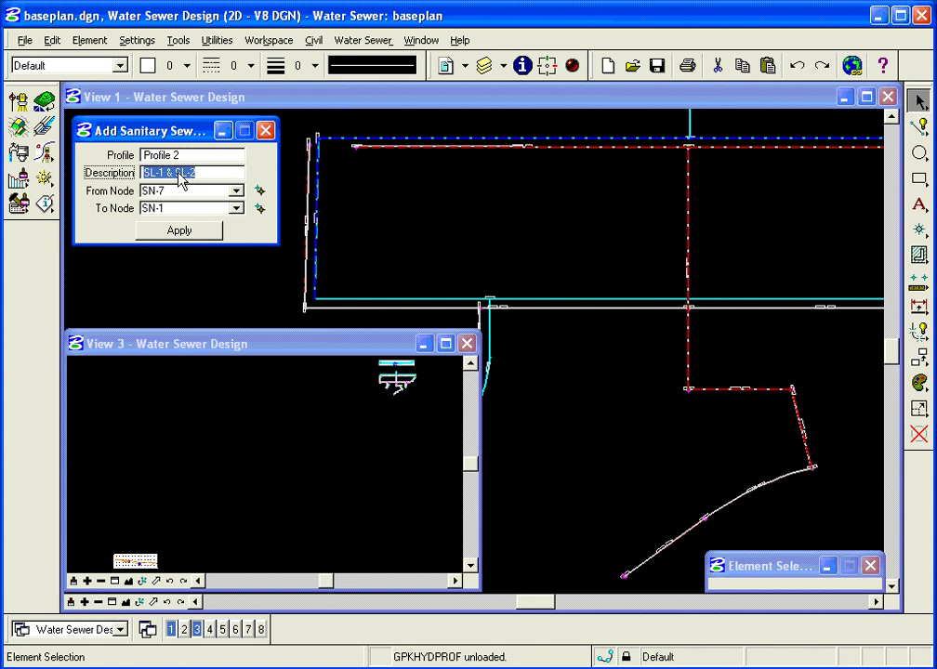
{"action": "left_click", "coordinate": [259, 190]}
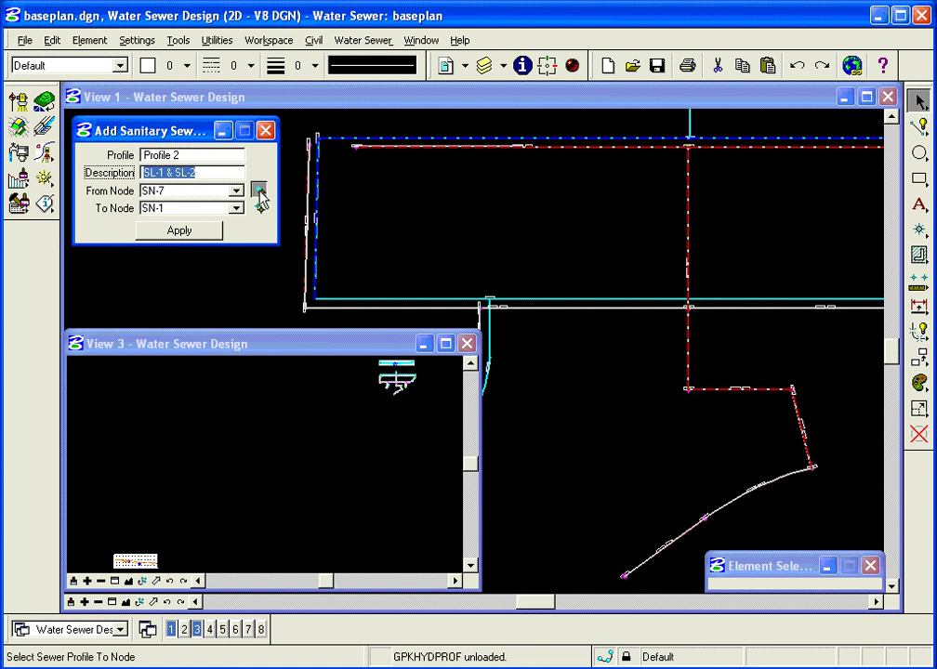
{"action": "left_click", "coordinate": [307, 143]}
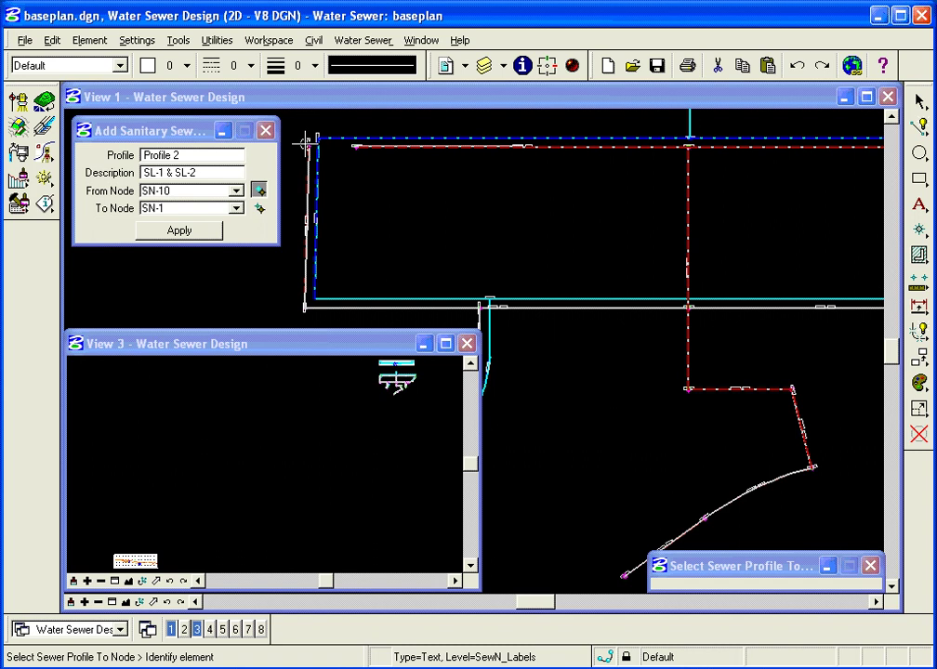
{"action": "left_click", "coordinate": [259, 209]}
{"action": "left_click", "coordinate": [689, 305]}
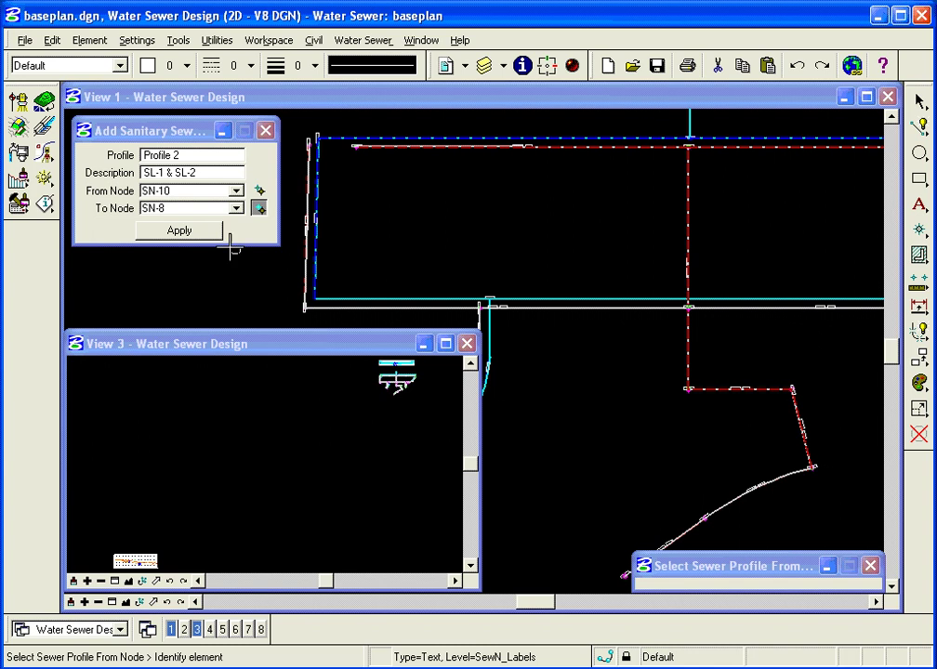
Step: Clear the description, create Profile 2, and plot it in View 3 above Profile 1
{"action": "left_click", "coordinate": [149, 177]}
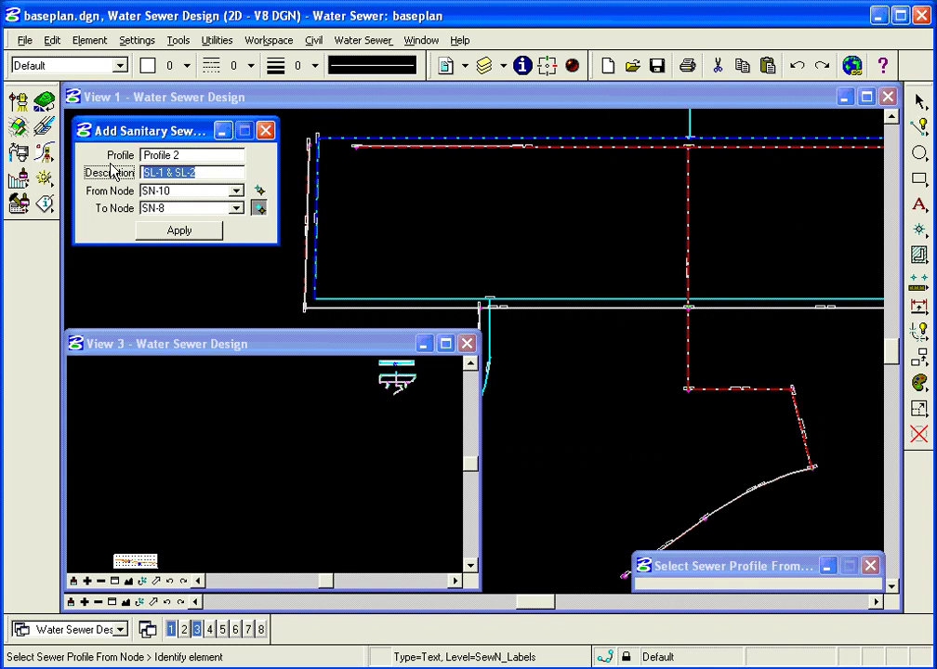
{"action": "key", "text": "BackSpace"}
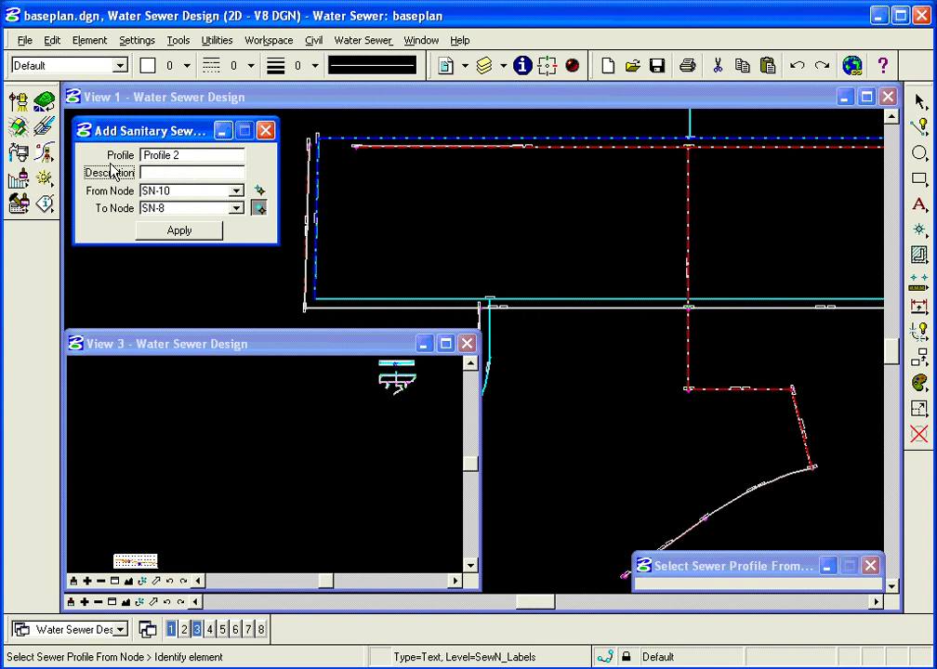
{"action": "left_click", "coordinate": [182, 232]}
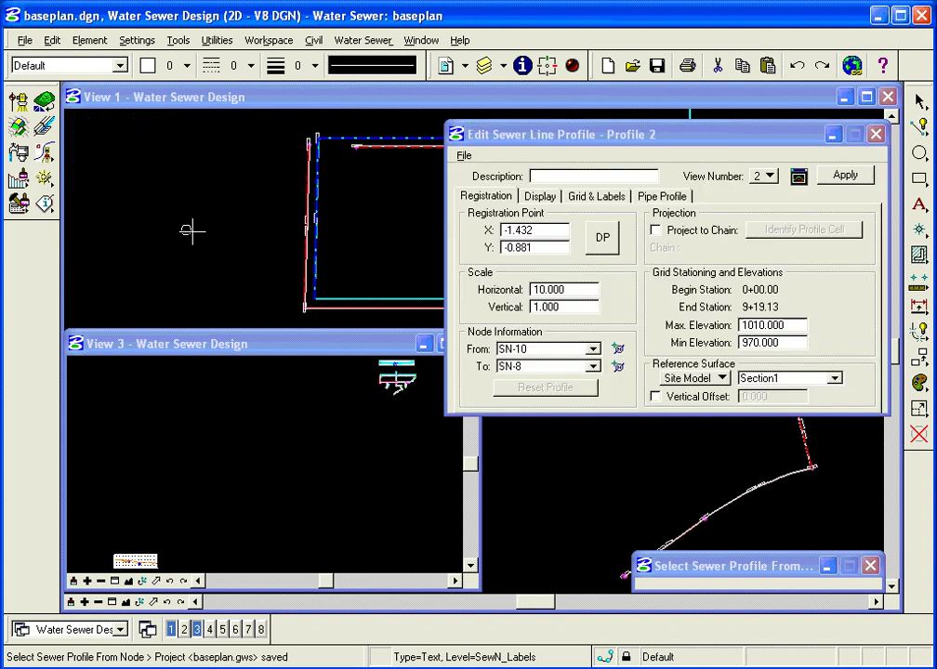
{"action": "left_click", "coordinate": [601, 237]}
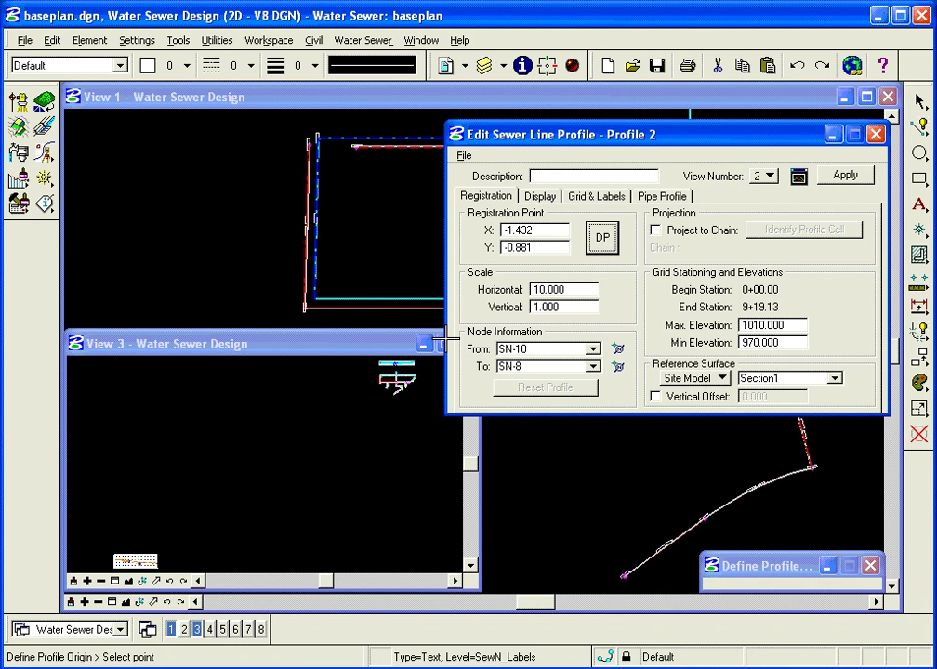
{"action": "left_click", "coordinate": [113, 547]}
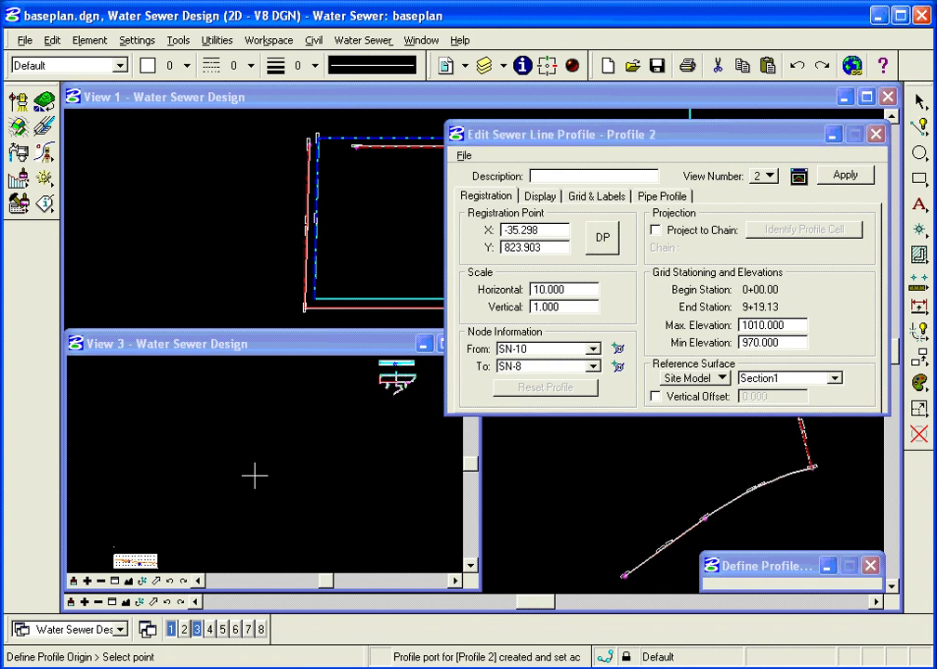
{"action": "left_click", "coordinate": [841, 177]}
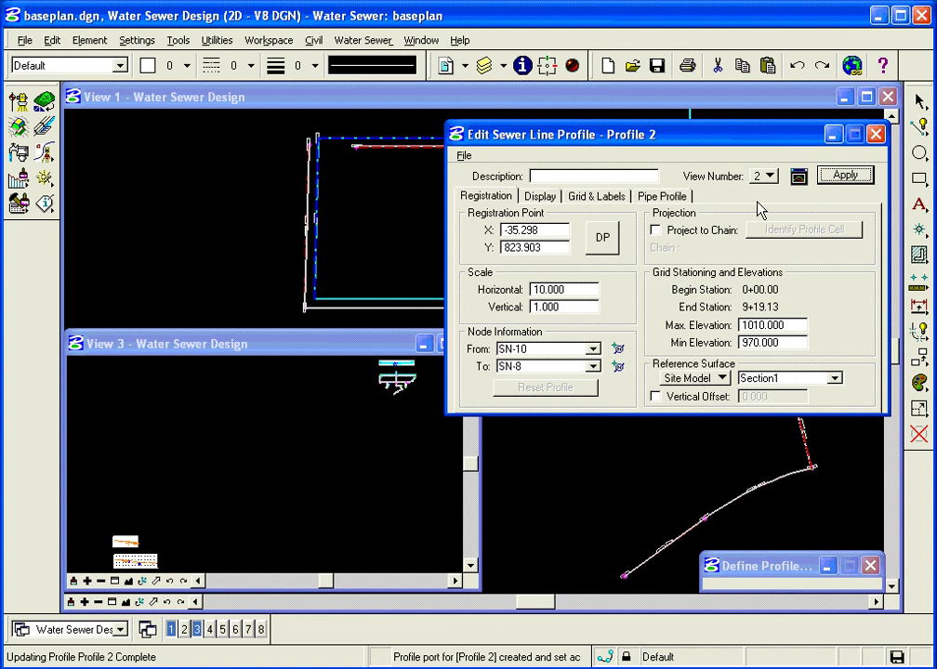
Step: Close the Profile 2 editor and add a new sewer profile named Profile 3
{"action": "left_click", "coordinate": [875, 134]}
{"action": "left_click", "coordinate": [367, 41]}
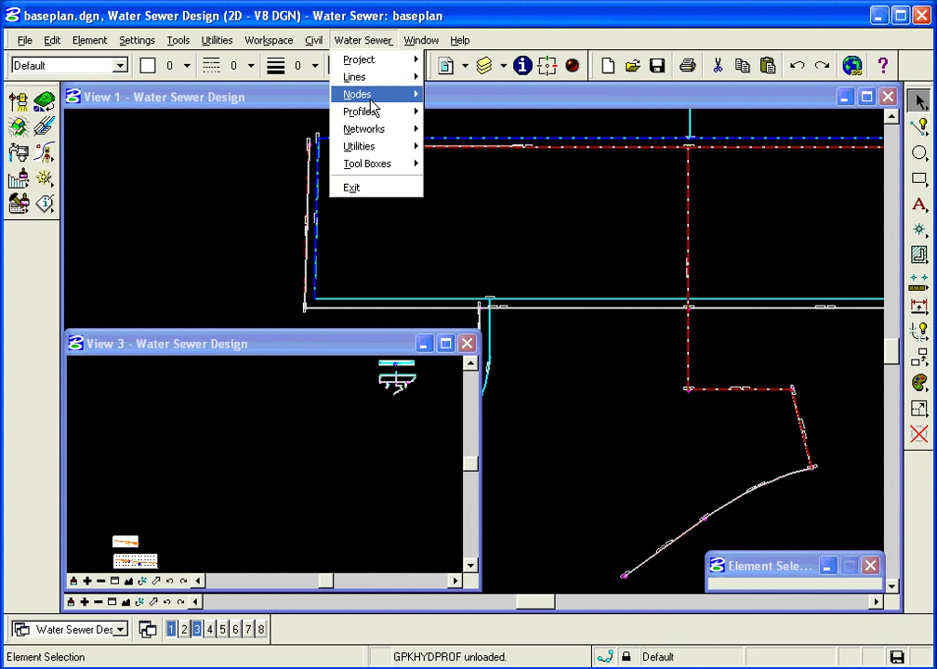
{"action": "mouse_move", "coordinate": [369, 119]}
{"action": "mouse_move", "coordinate": [485, 130]}
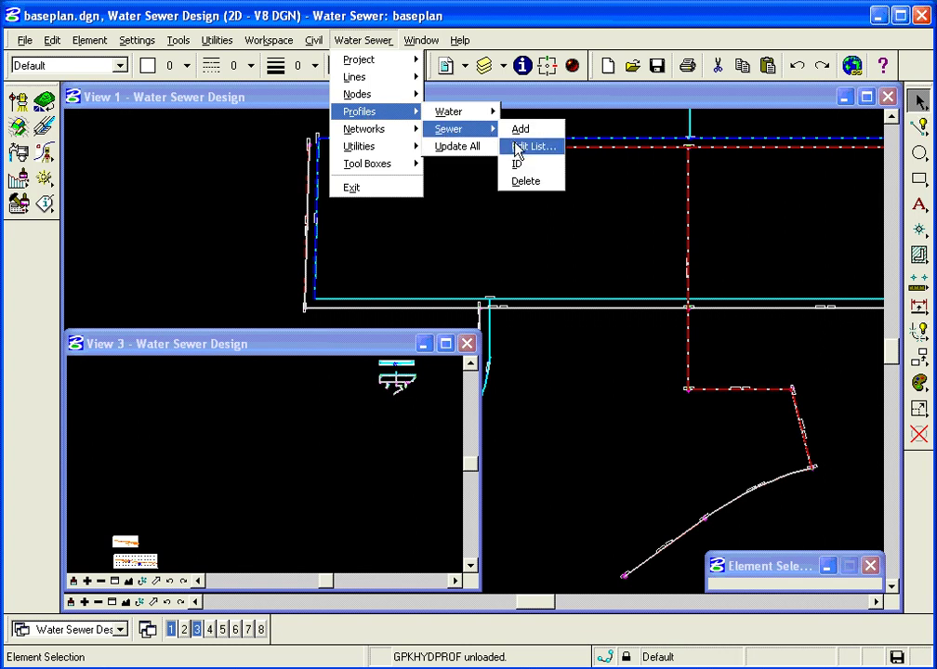
{"action": "left_click", "coordinate": [520, 129]}
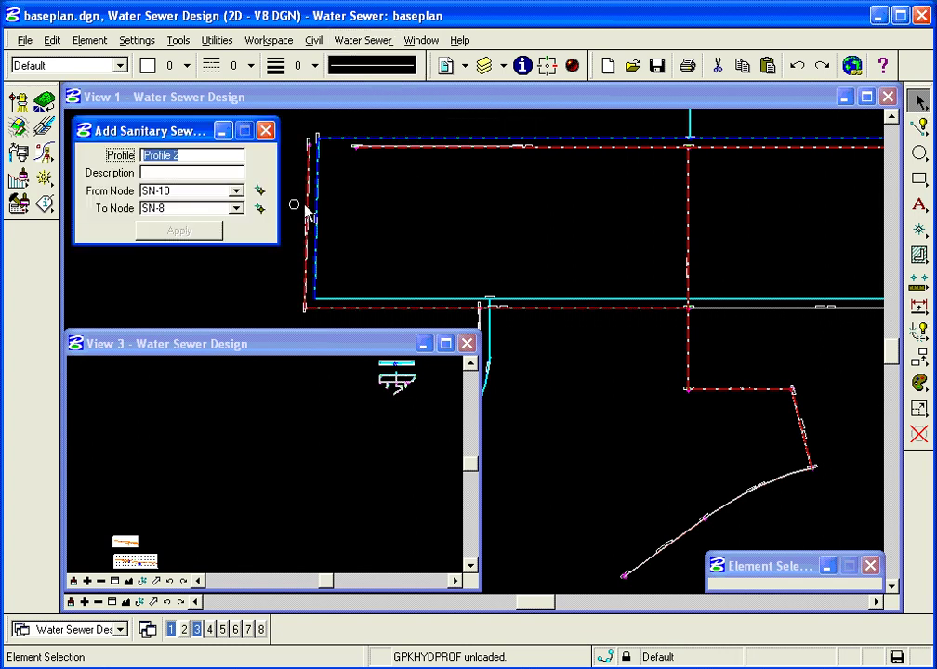
{"action": "left_click", "coordinate": [193, 156]}
{"action": "key", "text": "Tab"}
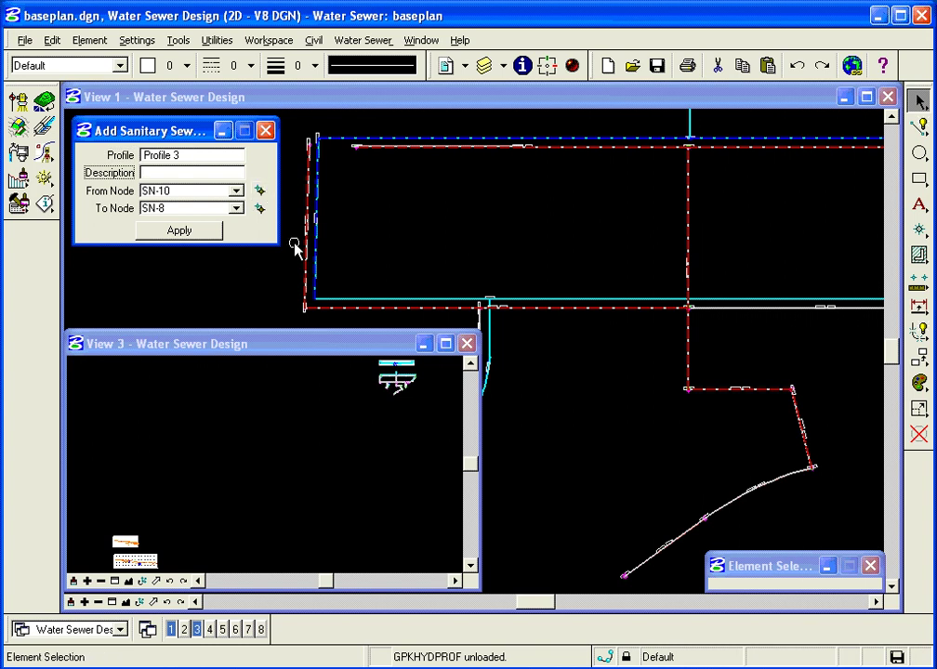
Step: Zoom View 1 to the upper network and create the profile starting at node SN-12
{"action": "left_click", "coordinate": [98, 602]}
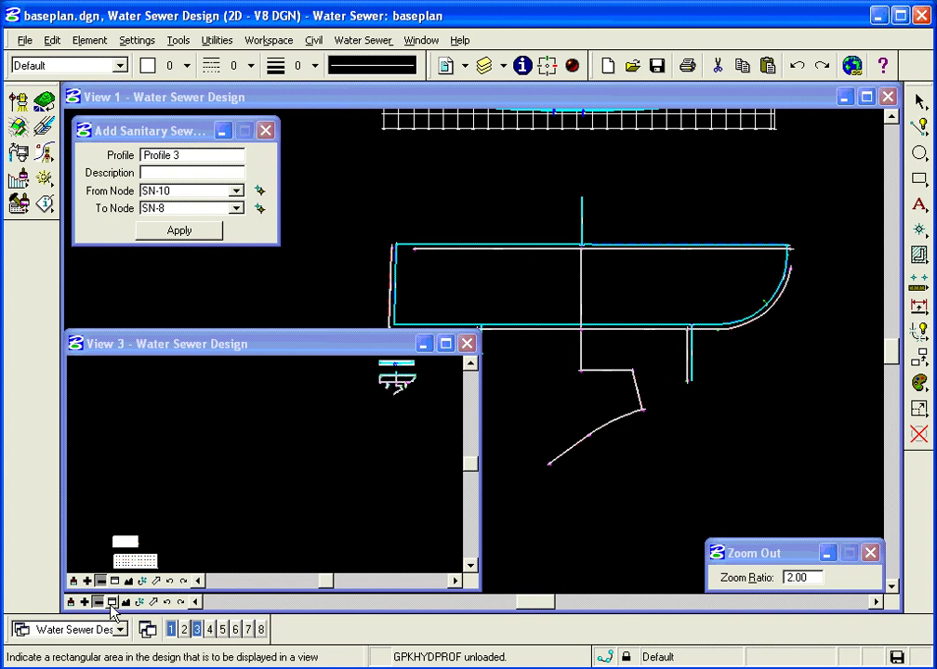
{"action": "left_click", "coordinate": [112, 602]}
{"action": "left_click", "coordinate": [384, 217]}
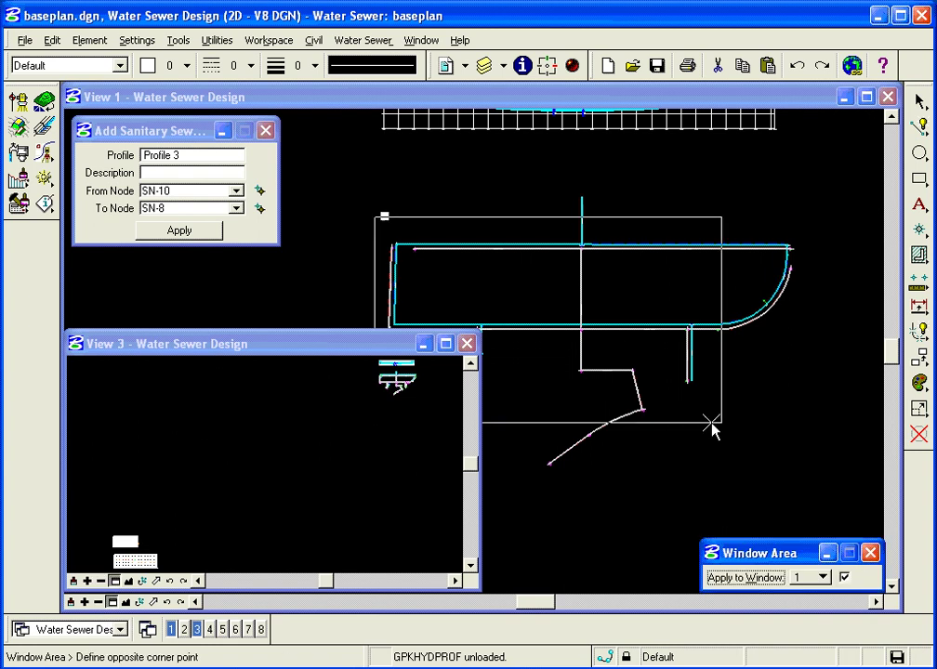
{"action": "left_click", "coordinate": [794, 472]}
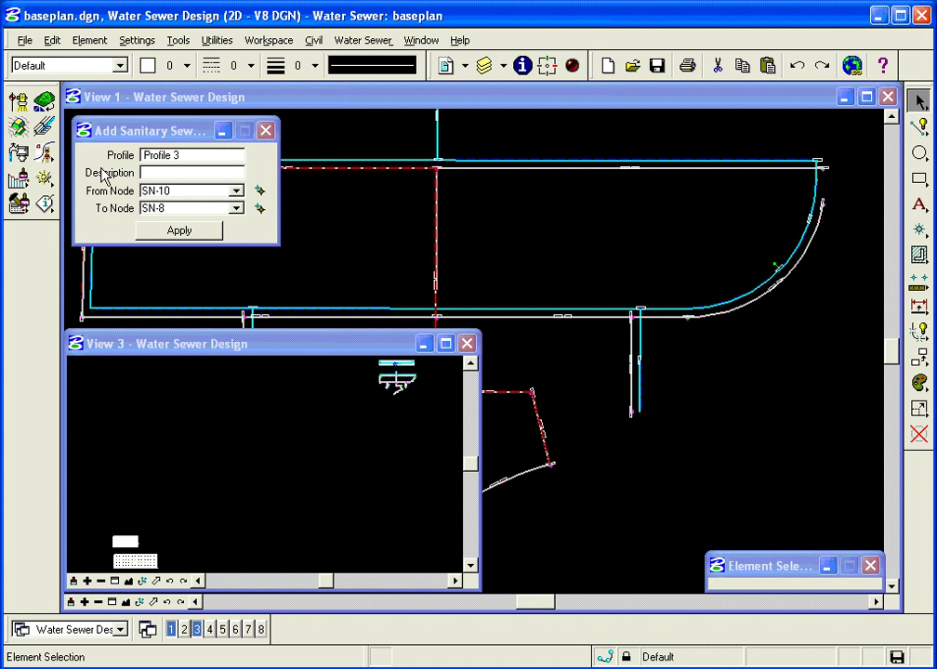
{"action": "left_click", "coordinate": [259, 190]}
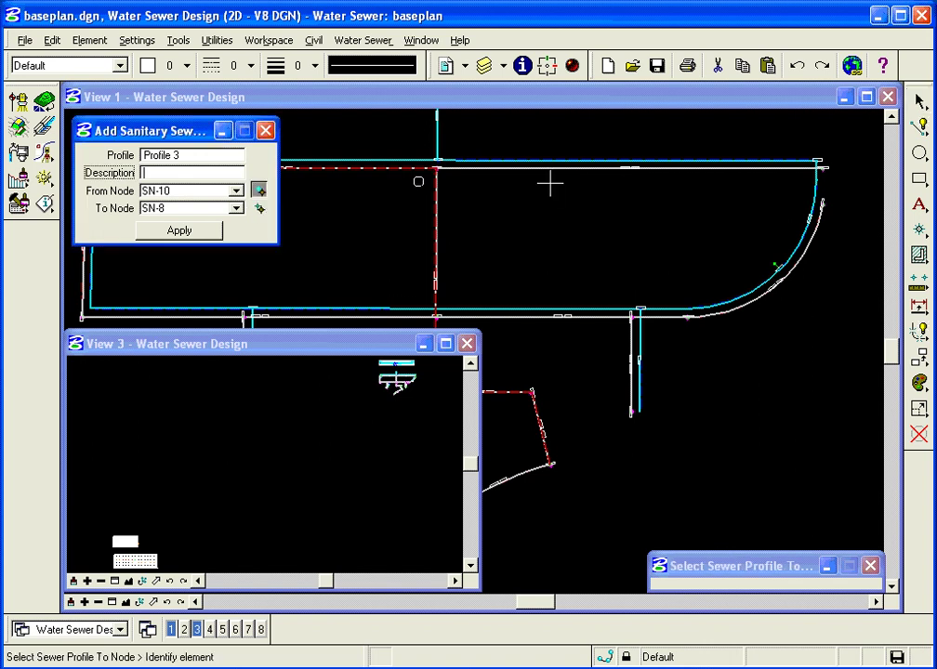
{"action": "left_click", "coordinate": [827, 200]}
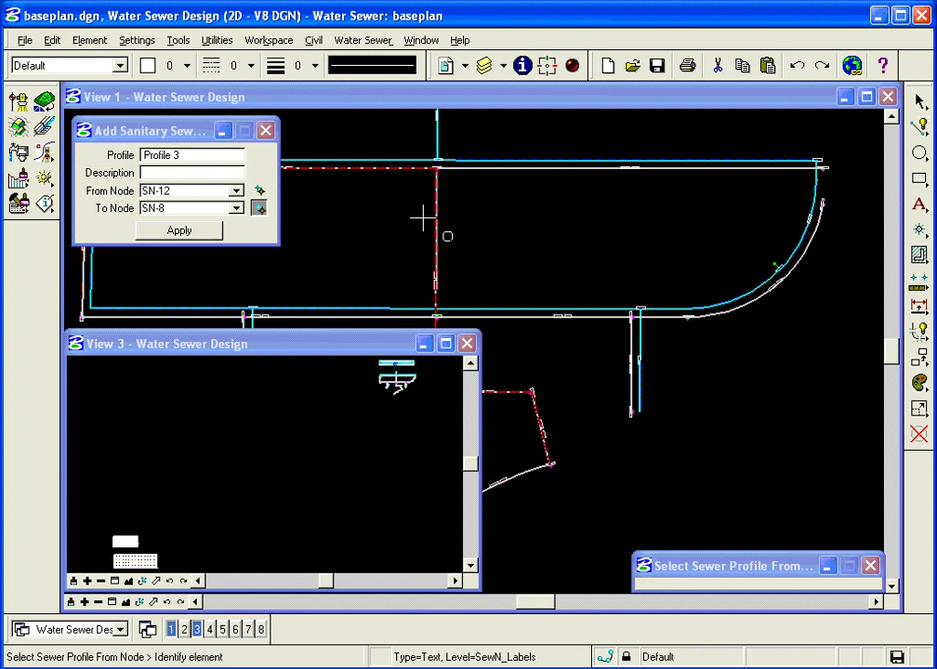
{"action": "left_click", "coordinate": [181, 231]}
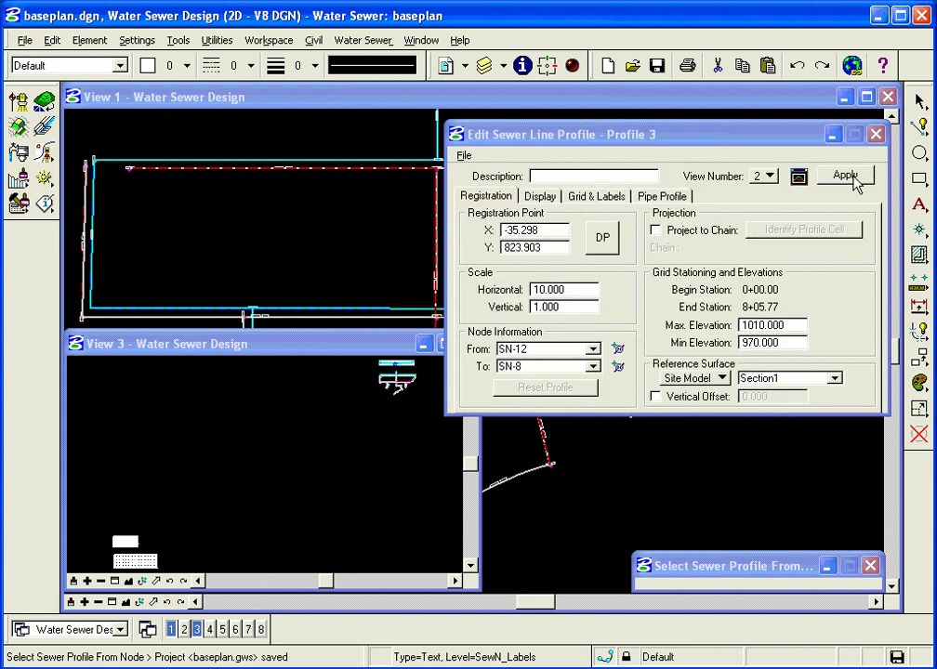
Step: Place Profile 3's origin in View 3 above Profile 2 (X -106.006, Y 1566.342) and draw it
{"action": "left_click", "coordinate": [602, 238]}
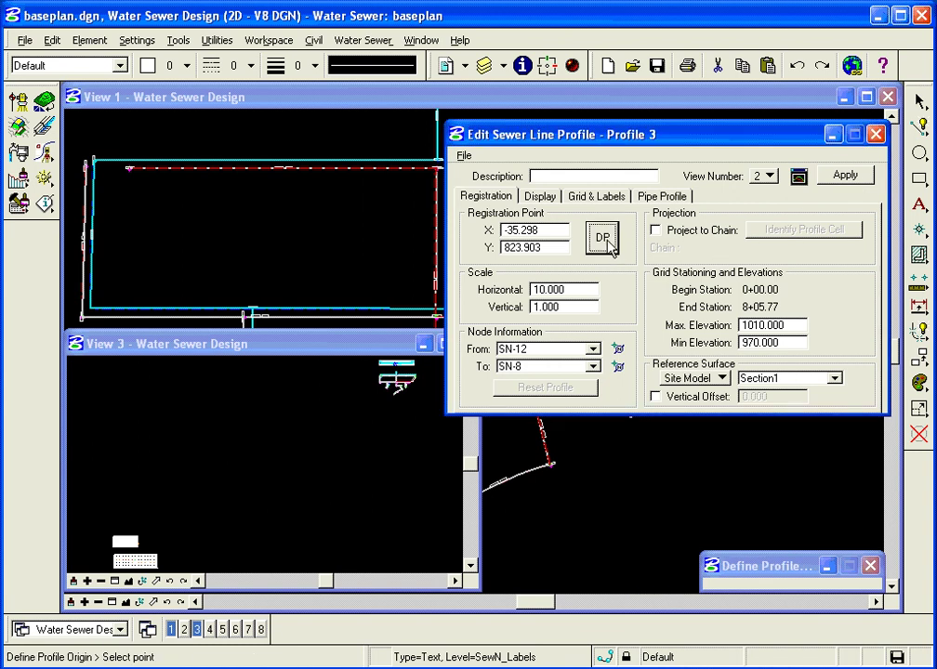
{"action": "left_click", "coordinate": [112, 529]}
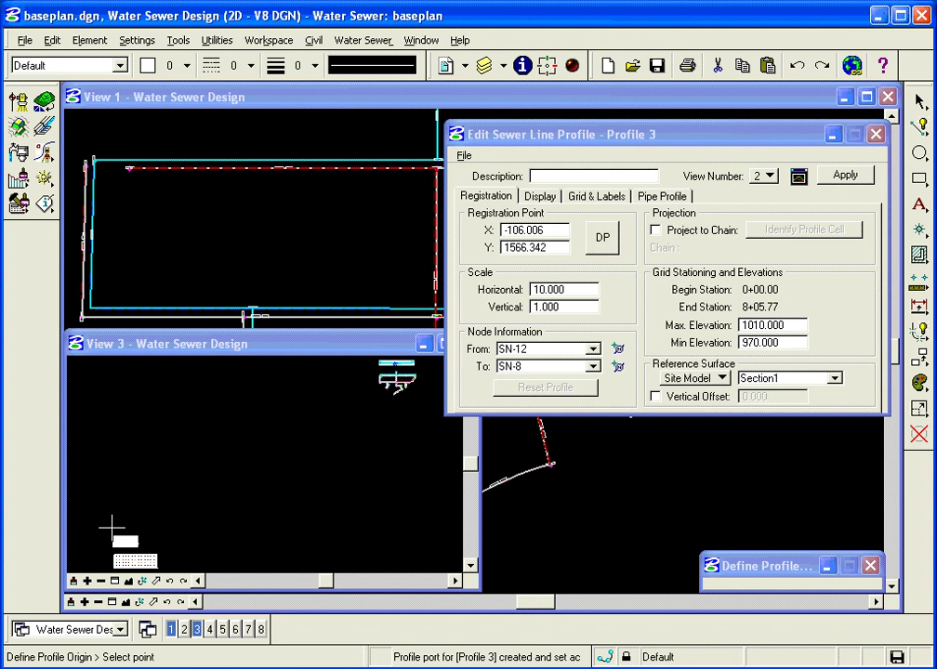
{"action": "left_click", "coordinate": [846, 176]}
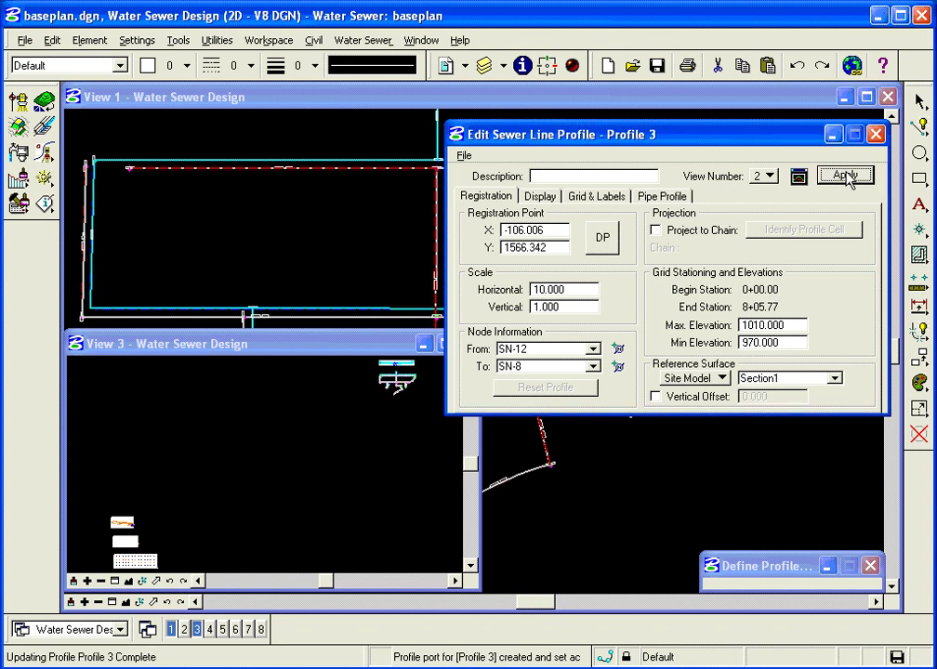